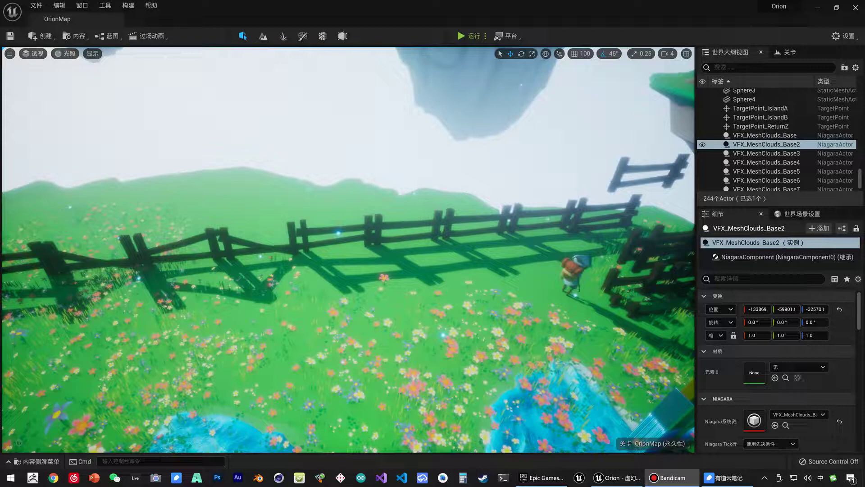
- Orbit and fly toward the fenced hill, then open the Content Drawer on _Orion/Blueprints
mouse_move(379, 204)
right_mouse_down()
mouse_move(414, 207)
mouse_move(353, 193)
right_mouse_up()
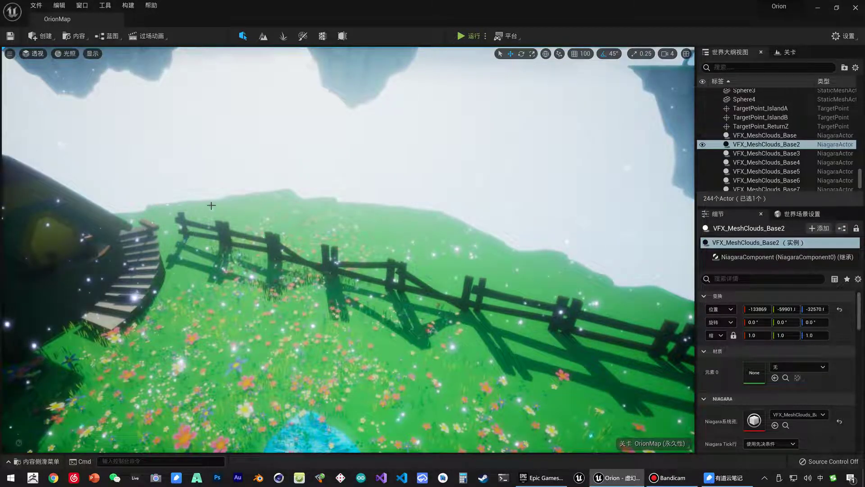
right_click_drag(516, 257, 496, 243)
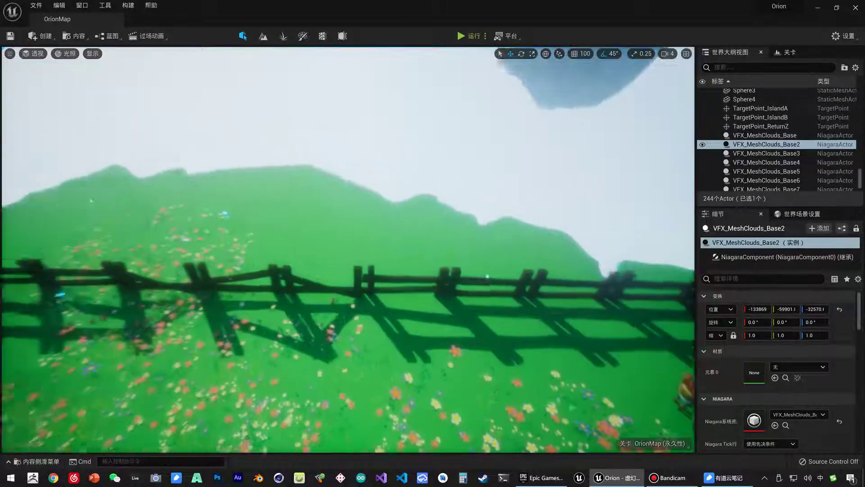
right_click_drag(67, 224, 67, 224)
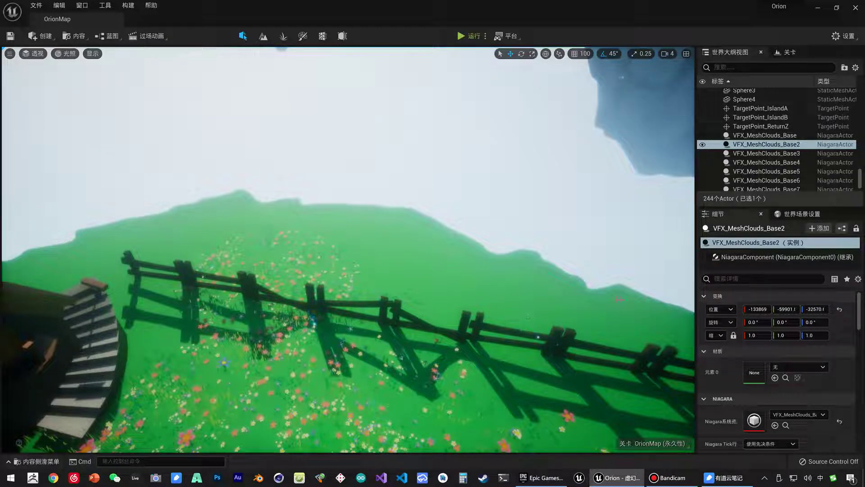
key("ctrl+space")
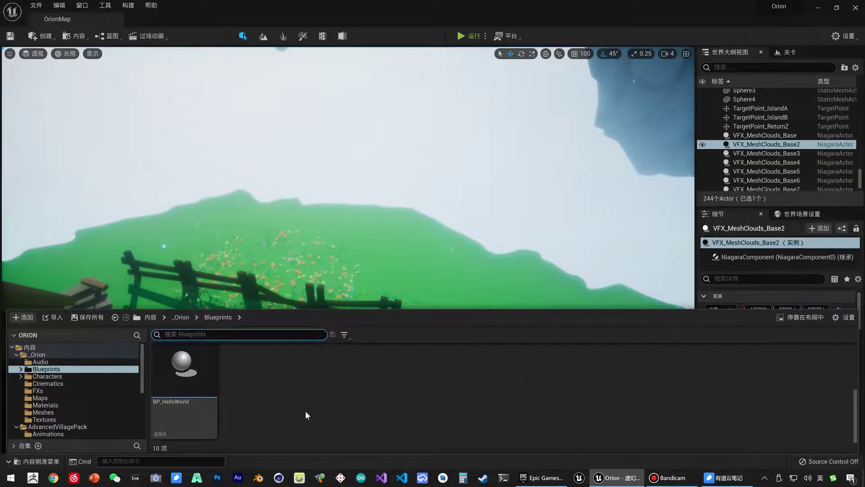
- Create an Actor Blueprint class named BP_RocksWall in _Orion/Blueprints and open it in the editor
left_click(307, 412)
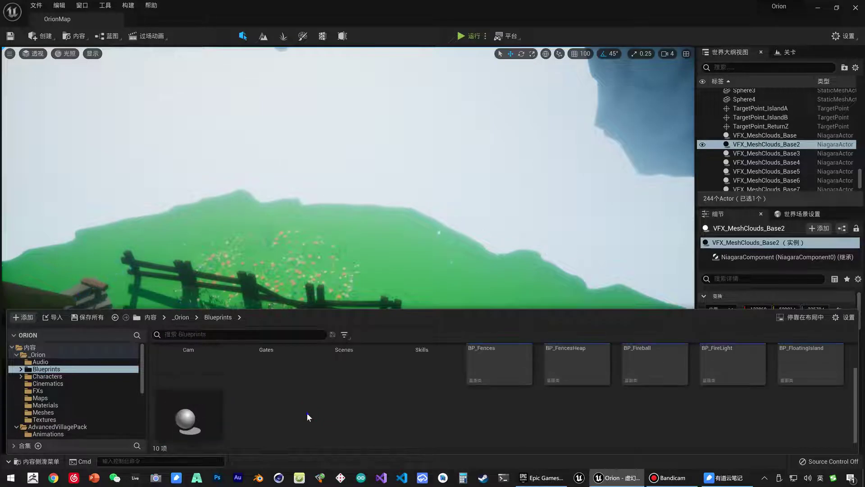
right_click(306, 412)
left_click(347, 226)
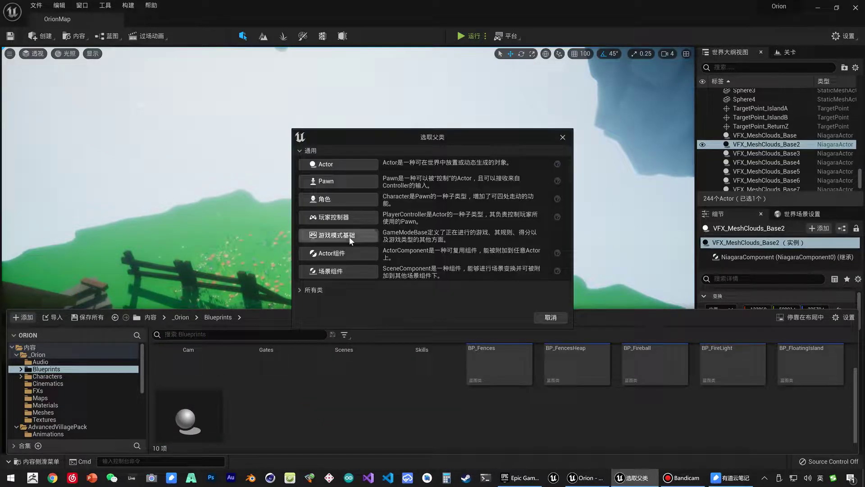
left_click(334, 163)
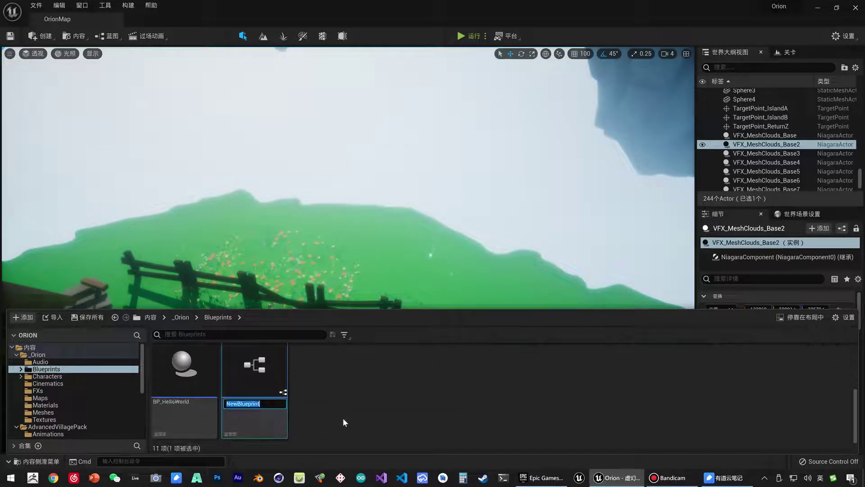
type("BP_")
type("rO")
key("BackSpace")
key("BackSpace")
type("RocksWal")
type("l")
key("Return")
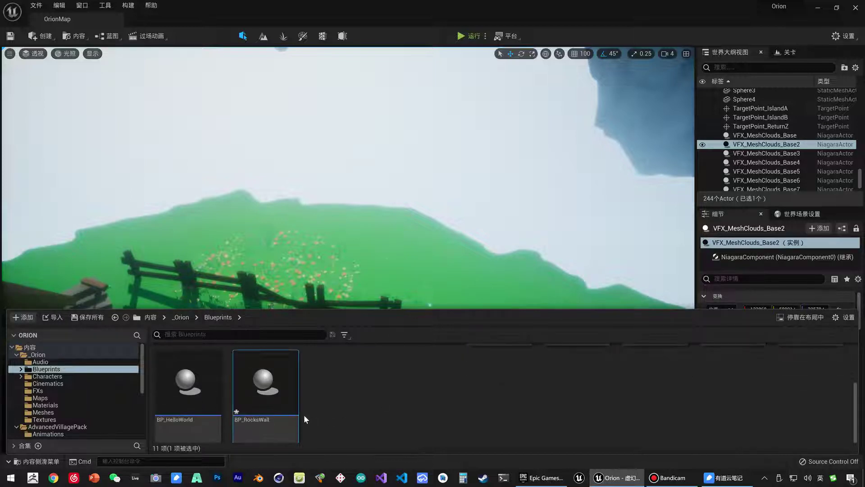
double_click(266, 401)
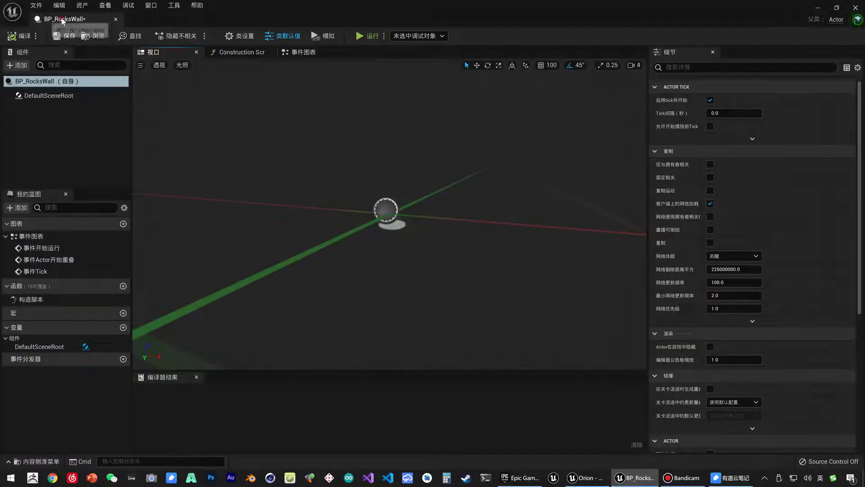
- Dock the BP_RocksWall editor tab and open BP_Fences from the Content Drawer
left_click_drag(62, 21, 153, 19)
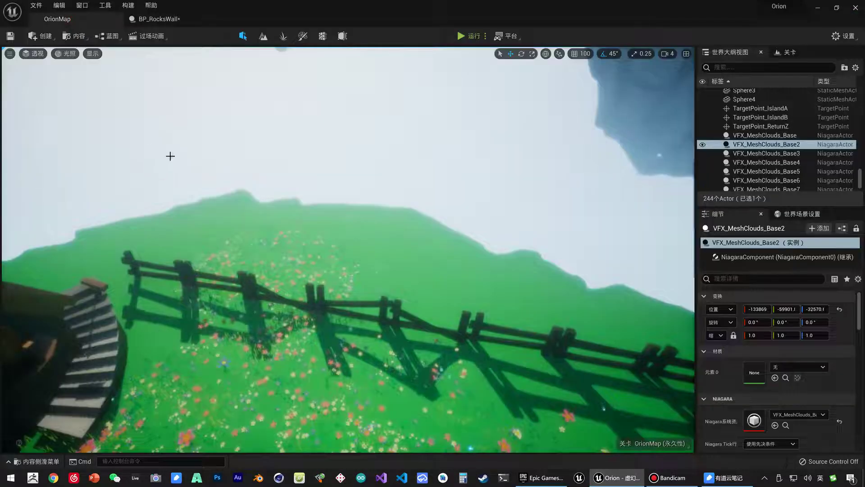
key("ctrl+space")
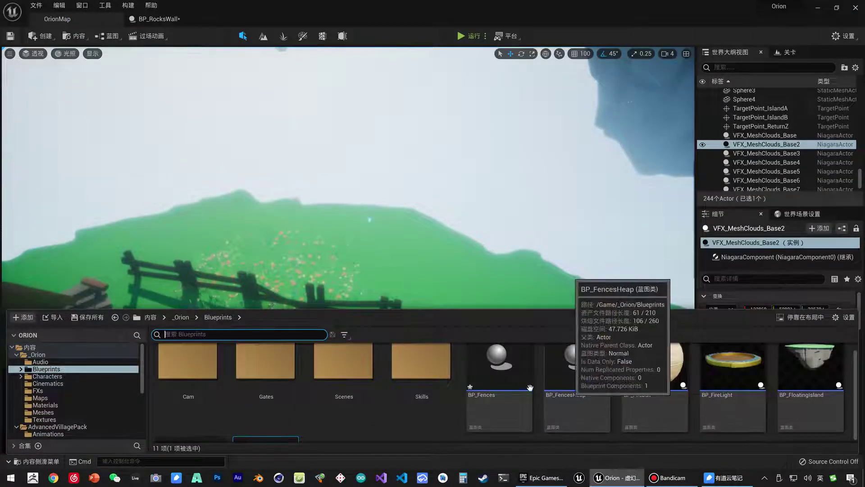
double_click(496, 380)
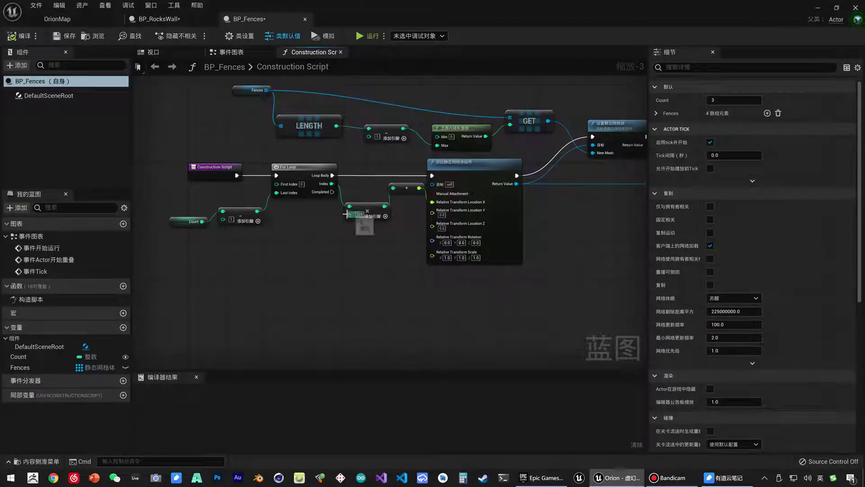
- Select all of BP_Fences' construction script nodes, then close the BP_Fences tab
scroll(260, 223, "down", 1)
left_click_drag(149, 110, 387, 209)
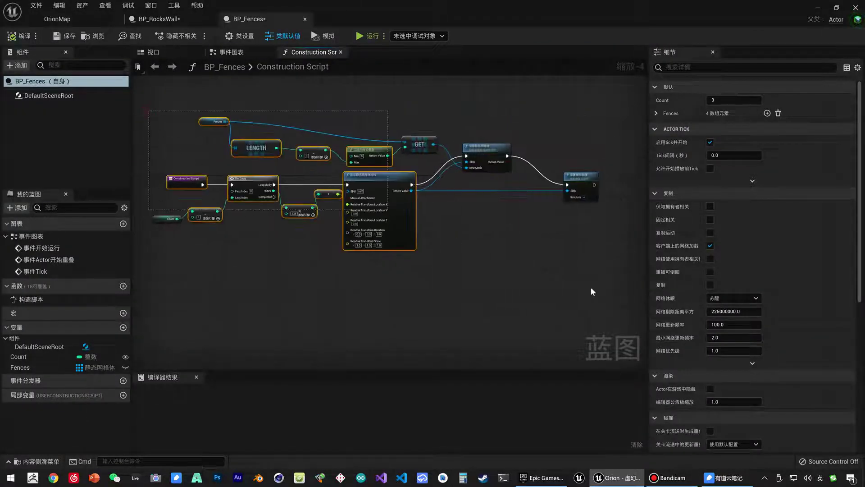
left_click_drag(592, 292, 592, 292)
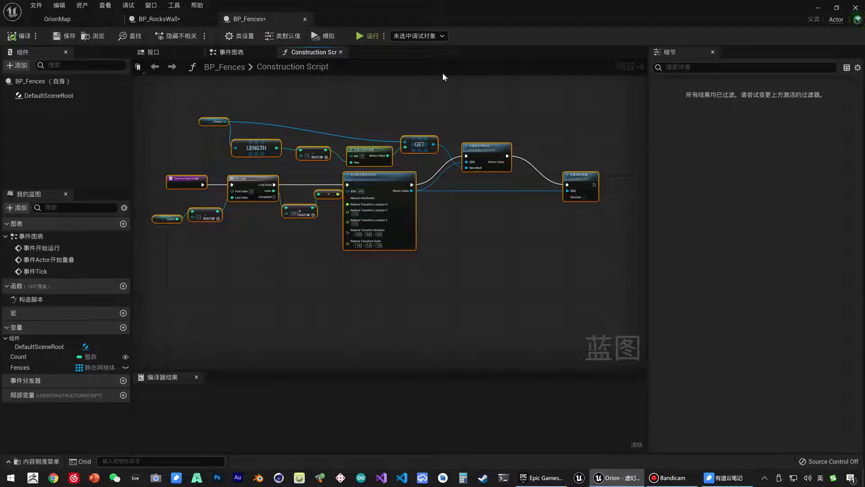
left_click(302, 19)
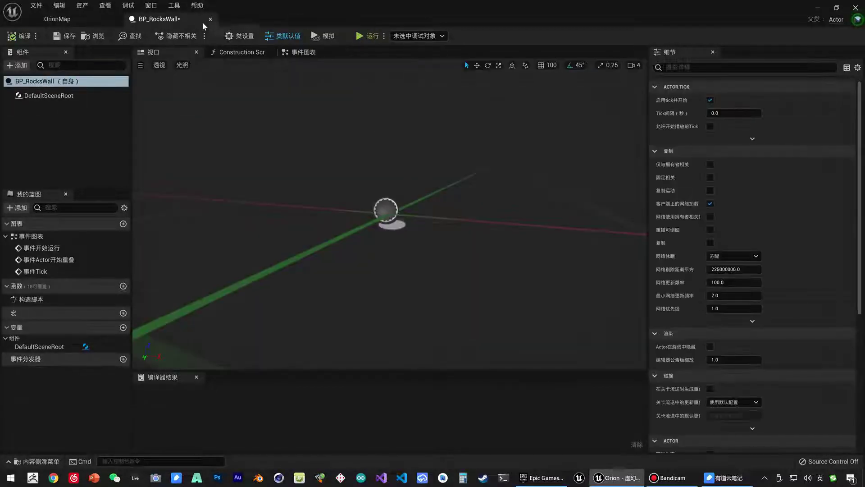
- Paste the BP_Fences nodes into BP_RocksWall's Construction Script and line them up beside the entry node
left_click(241, 53)
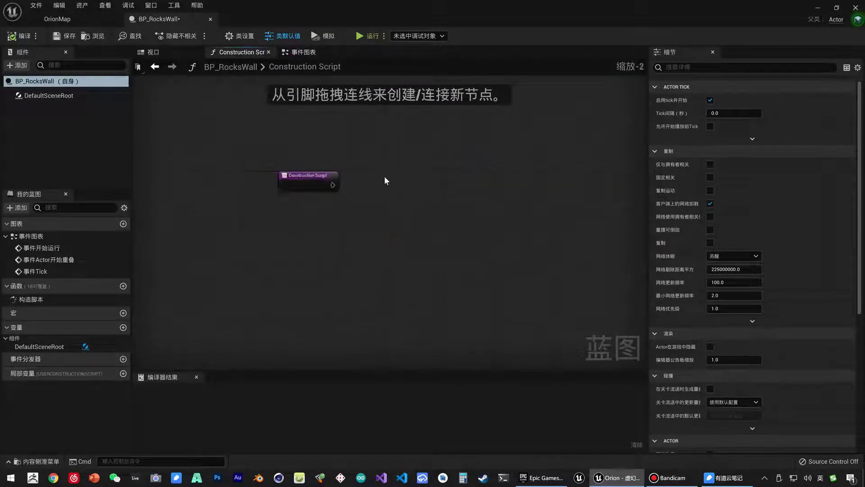
scroll(384, 180, "down", 2)
key("ctrl+v")
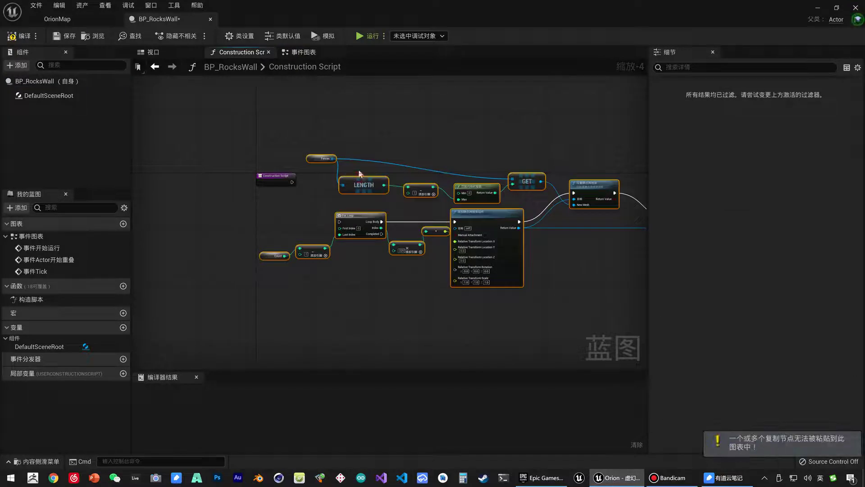
left_click_drag(360, 173, 363, 137)
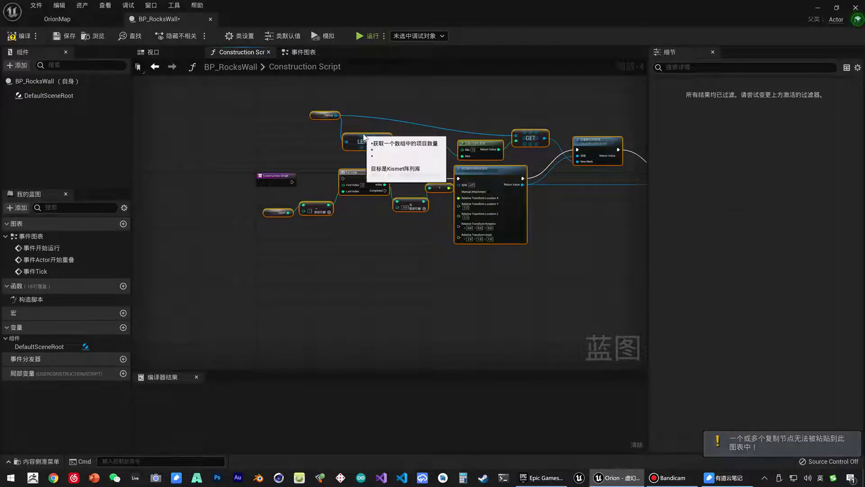
left_click(334, 180)
scroll(333, 181, "up", 3)
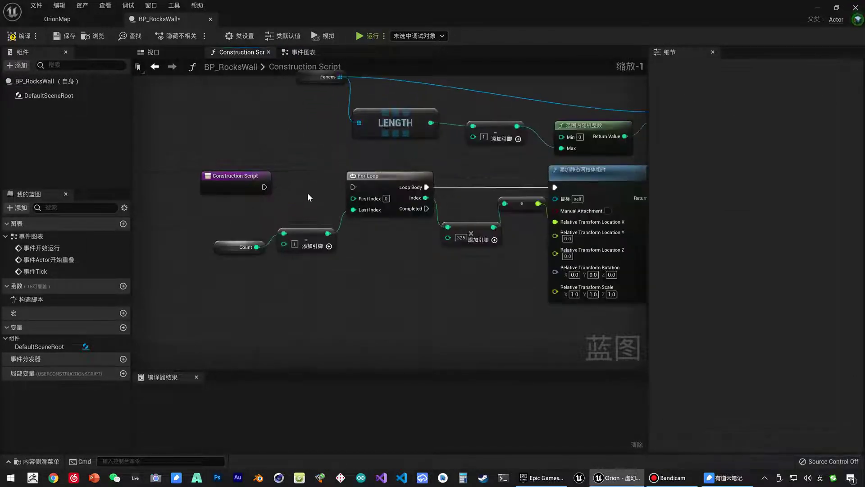
right_click_drag(308, 196, 366, 195)
mouse_move(324, 187)
left_mouse_down()
mouse_move(309, 188)
mouse_move(415, 186)
left_mouse_up()
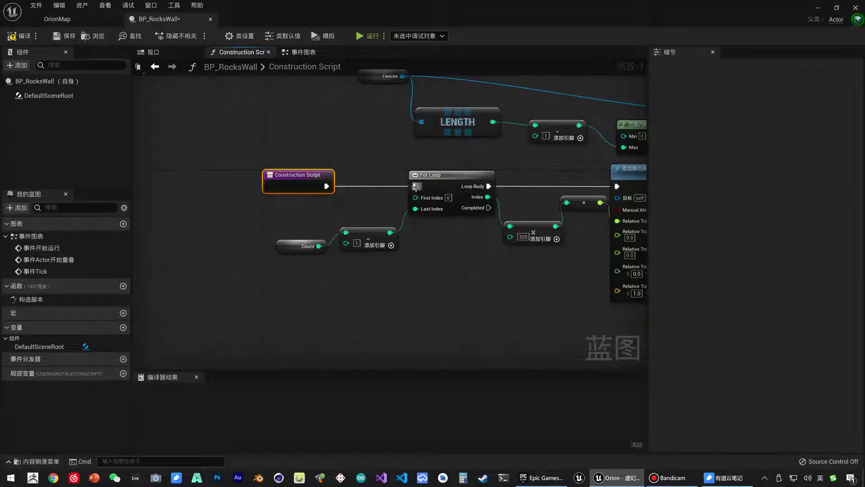
- Add a Spline component to BP_RocksWall, keeping the default name Spline
left_click(18, 65)
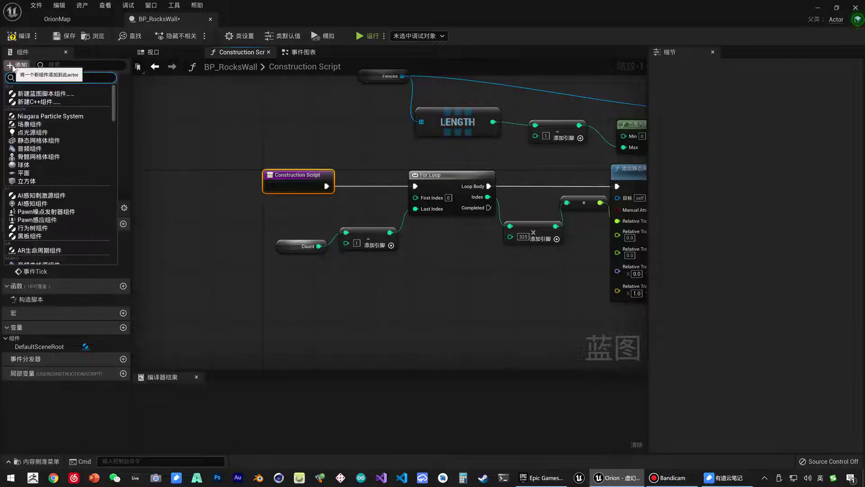
left_click_drag(115, 105, 125, 237)
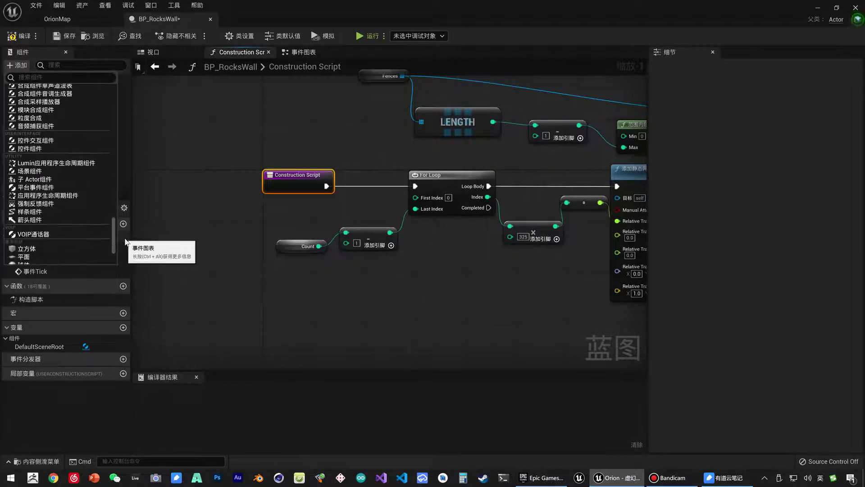
left_click(35, 212)
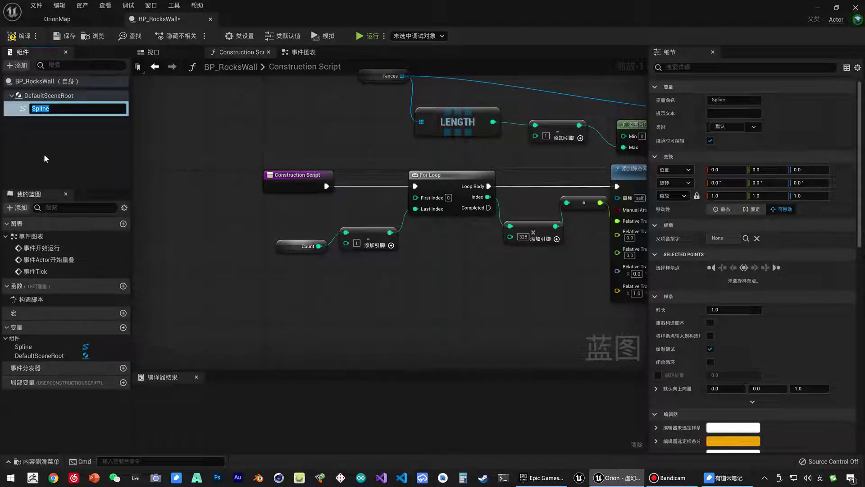
key("Return")
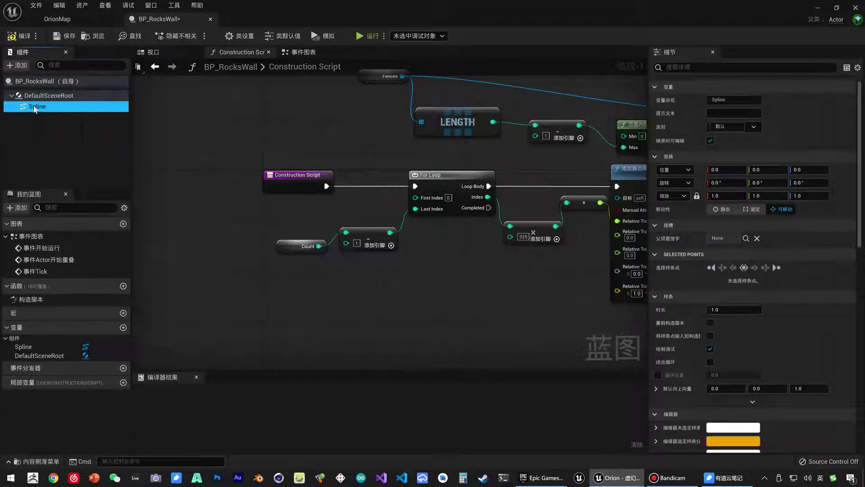
- Stretch the spline's end point farther along X, then add a new variable
left_click(181, 53)
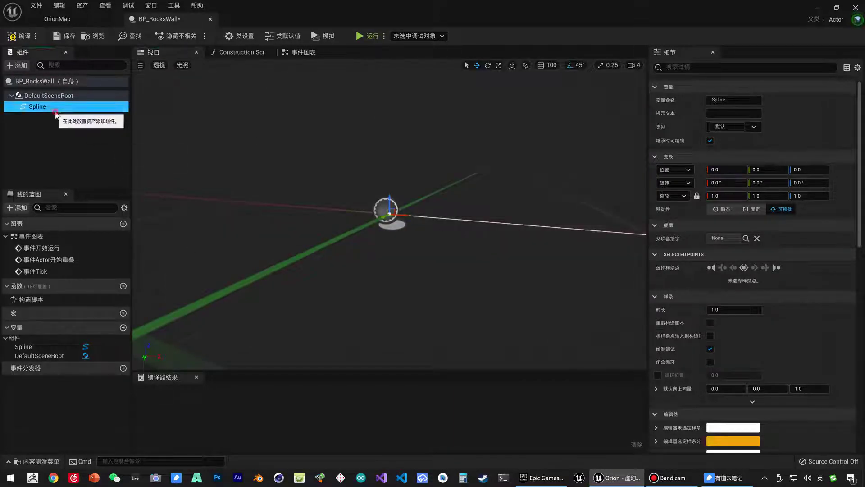
double_click(76, 107)
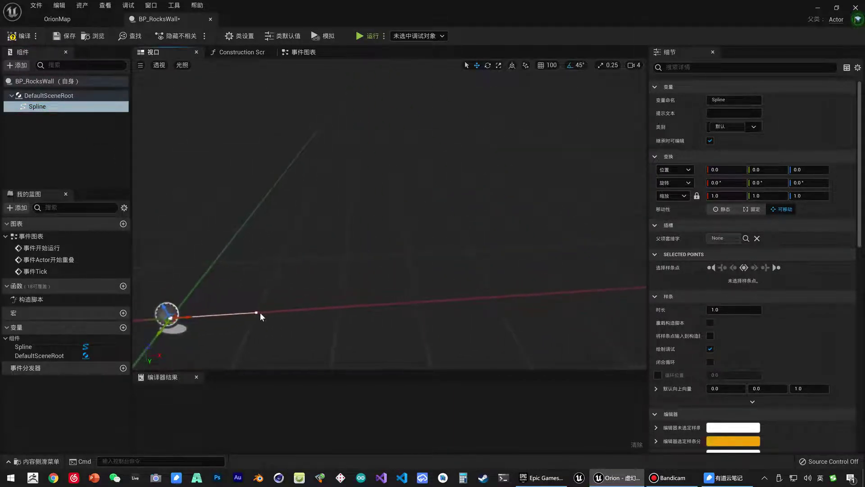
left_click(256, 312)
left_click_drag(277, 310, 439, 300)
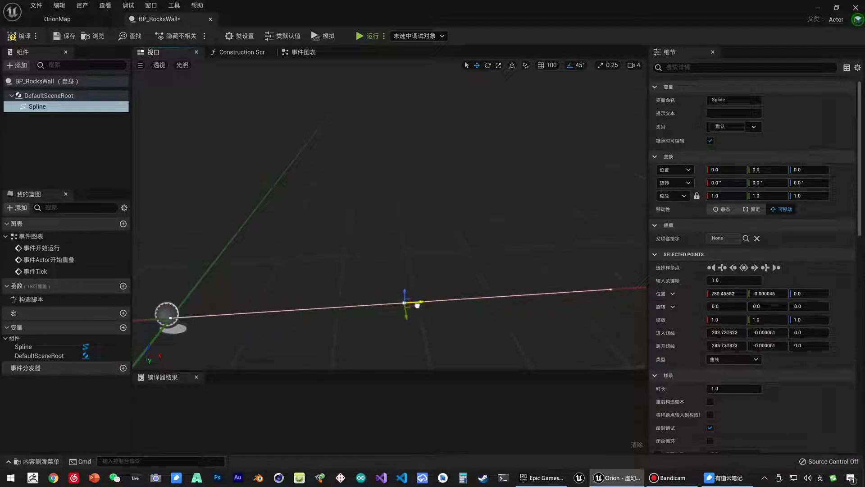
left_click(242, 52)
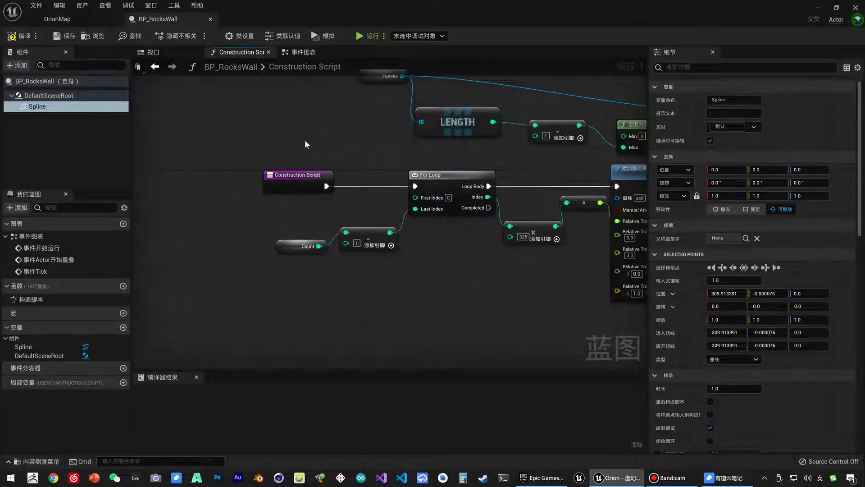
left_click(123, 327)
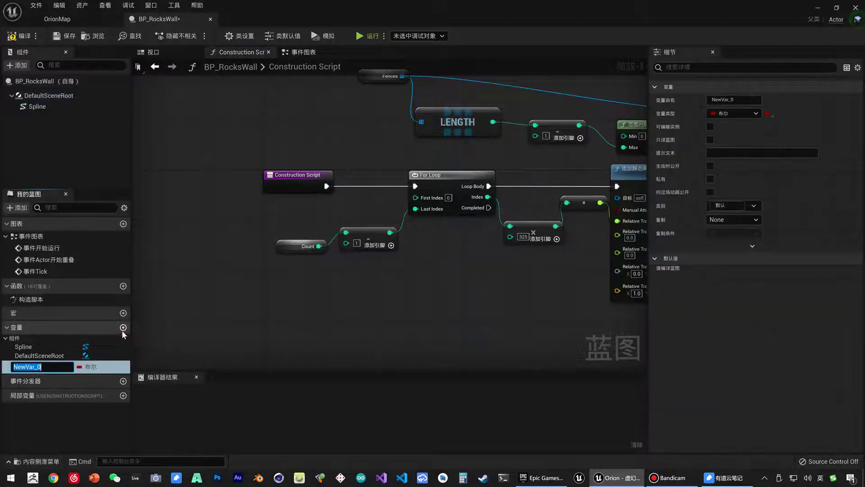
- Make the new variable an Integer named Count
left_click(86, 366)
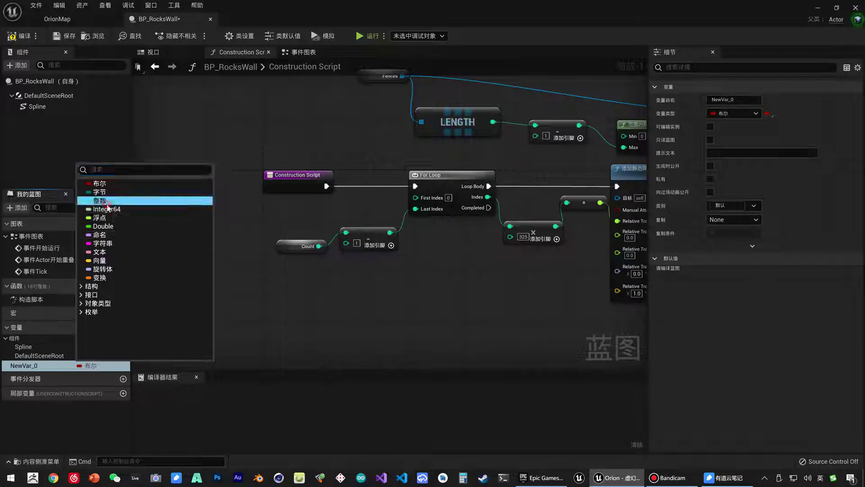
left_click(100, 200)
left_click(29, 366)
type("Count")
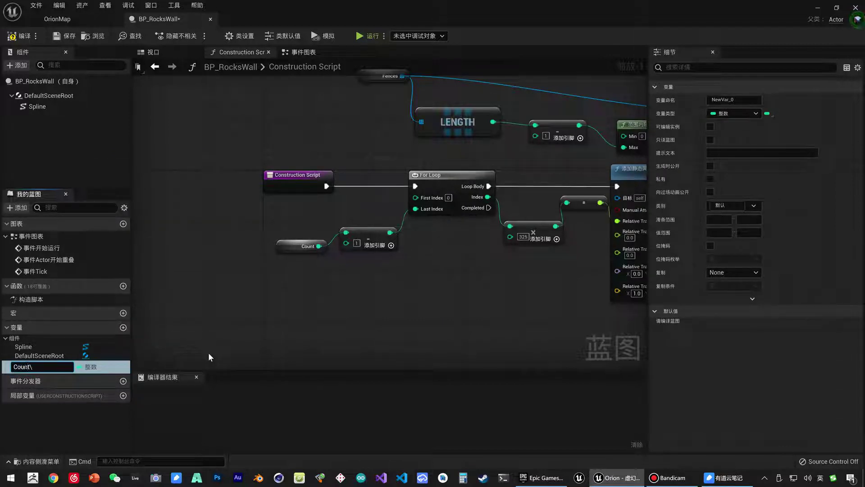
key("Return")
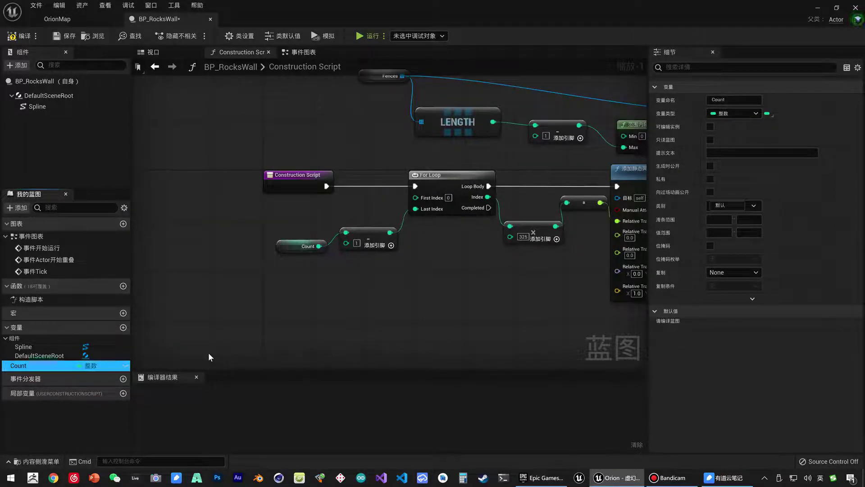
- Move the Count node aside and delete the multiply-by-325 nodes feeding Location X
left_click(287, 250)
left_click_drag(288, 250, 270, 238)
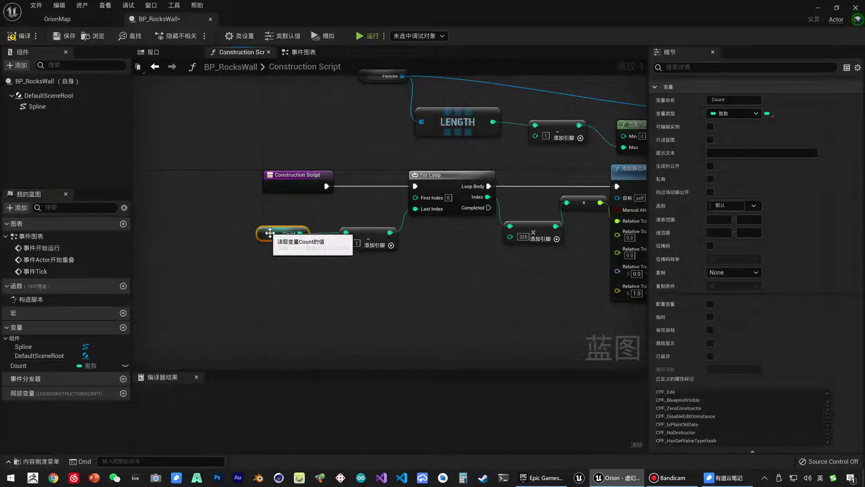
left_click(377, 273)
left_click(369, 238)
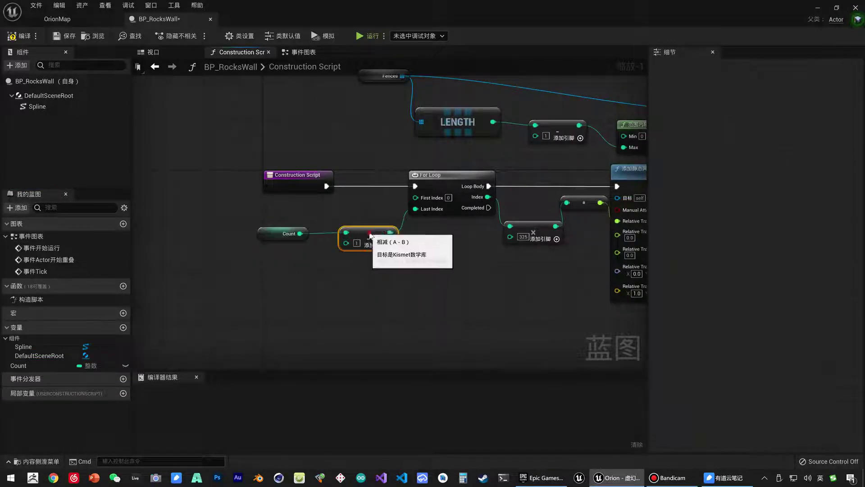
right_click_drag(469, 217, 399, 207)
right_click_drag(459, 252, 365, 279)
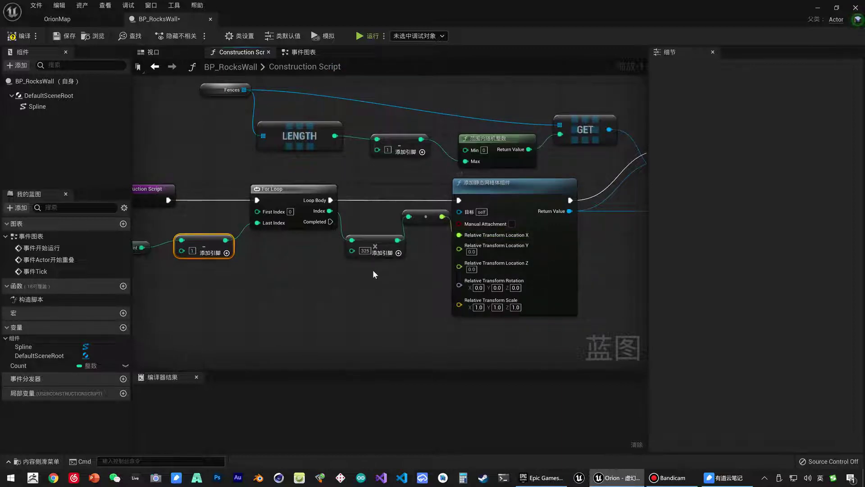
left_click_drag(372, 269, 414, 216)
key("Delete")
- Promote the Fences node to a blueprint variable with Create Variable 'Fences'
right_click_drag(411, 217, 292, 239)
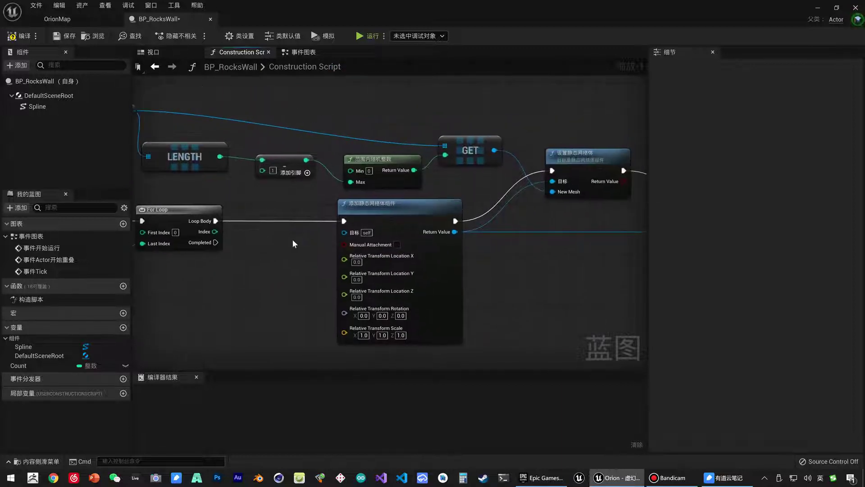
right_click_drag(141, 143, 250, 149)
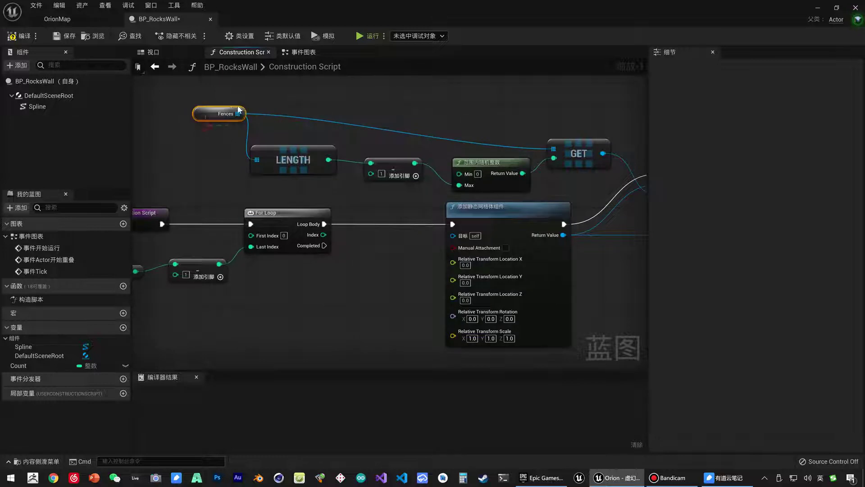
right_click(208, 115)
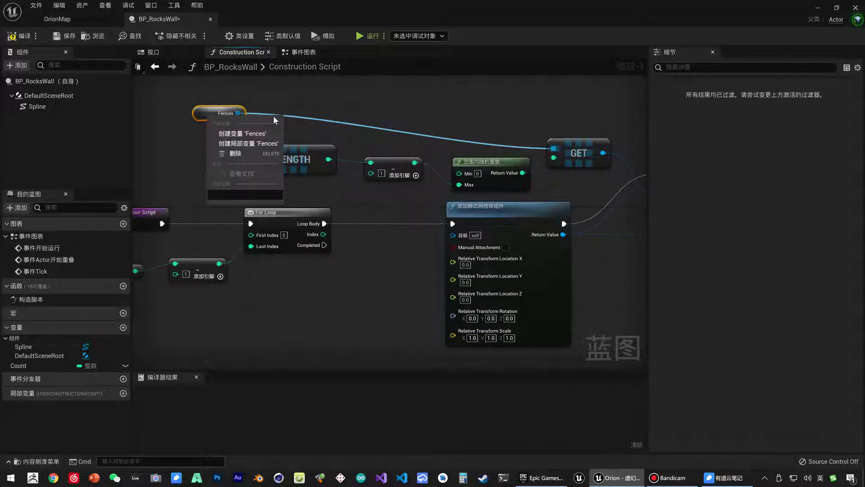
left_click(177, 139)
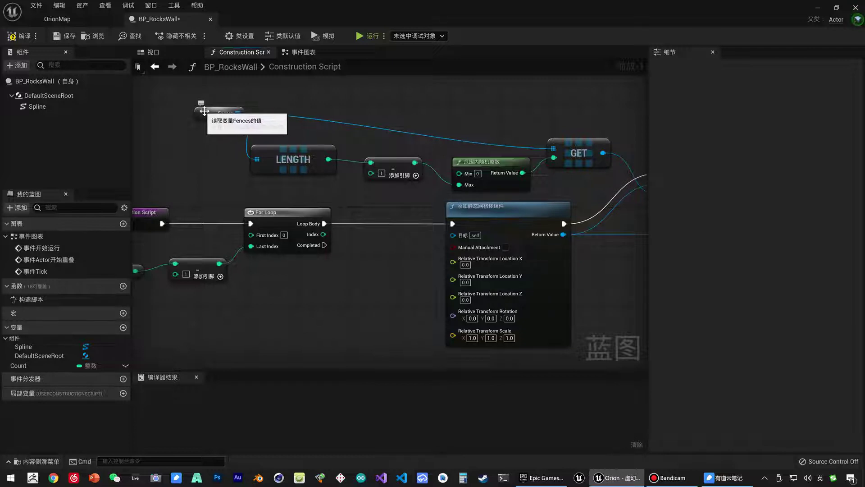
right_click(204, 112)
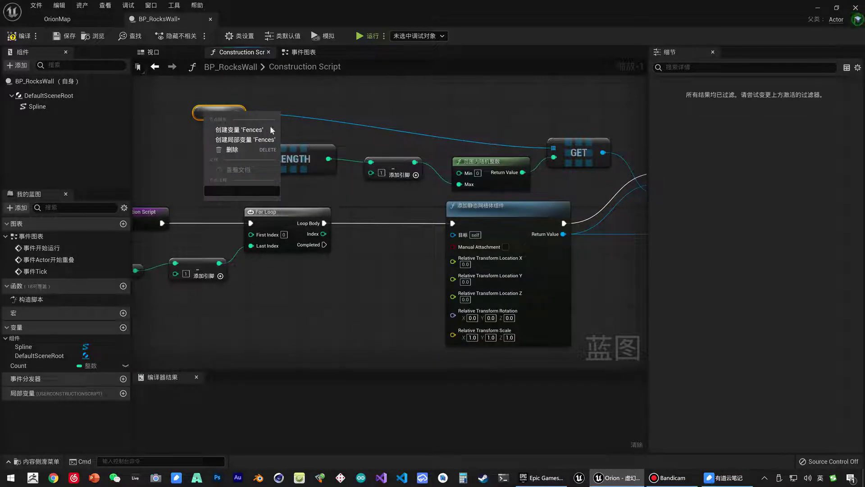
left_click(246, 131)
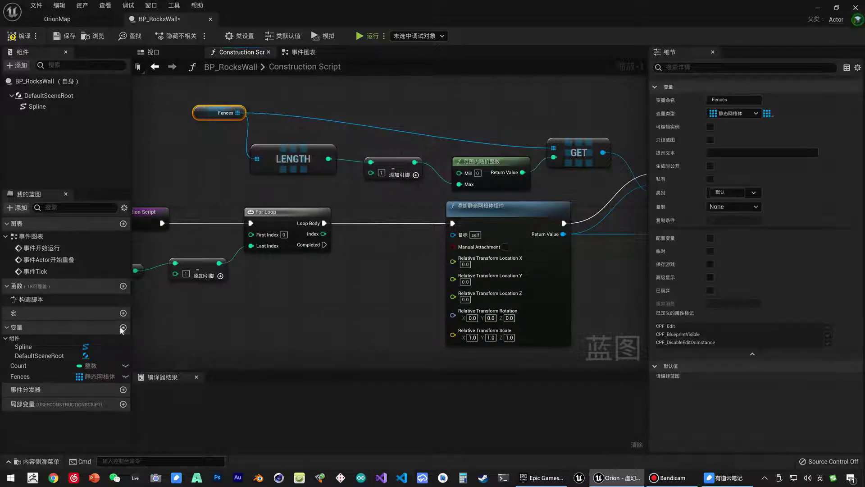
- Rename the Fences variable to Rocks and compile the blueprint
double_click(87, 372)
type("Rocks")
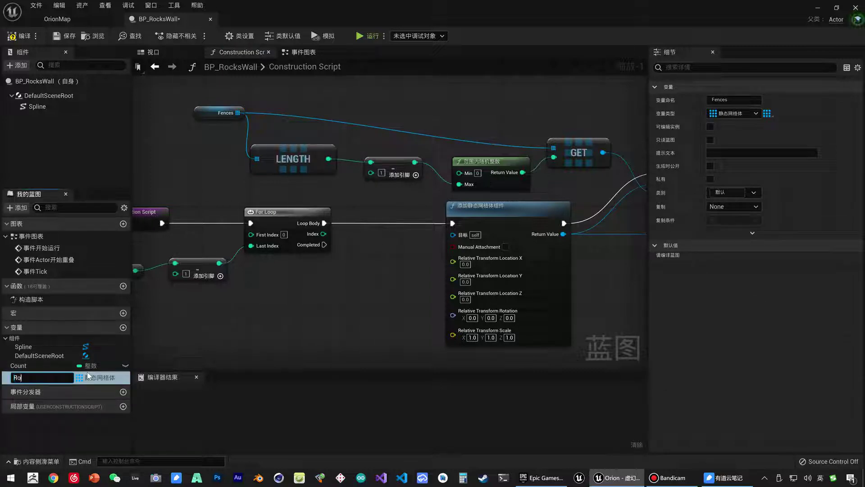
key("Return")
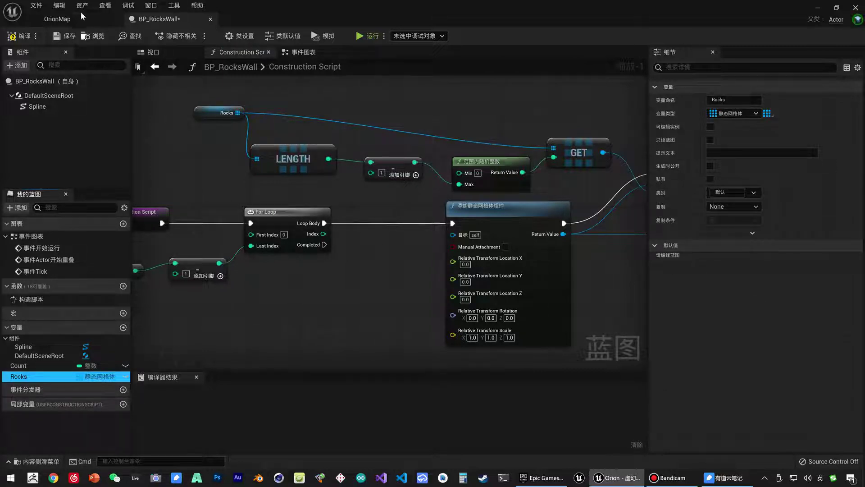
left_click(11, 36)
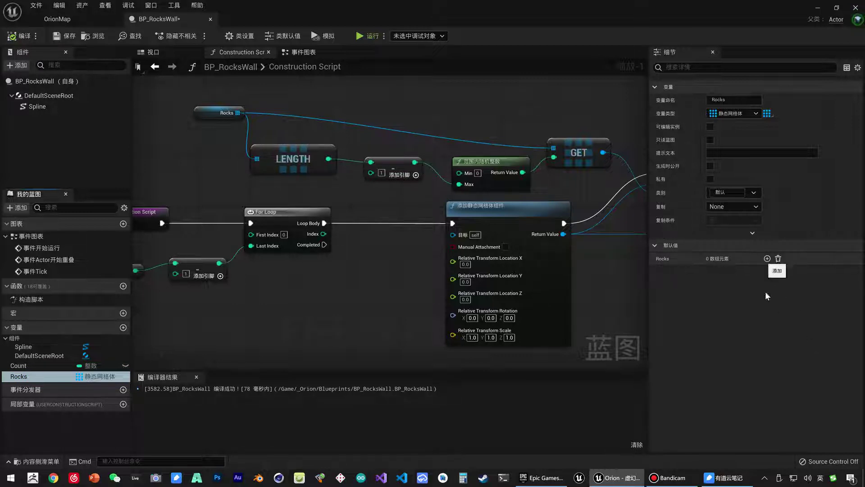
- Browse to the AdvancedVillagePack Meshes folder and scroll down to the stone meshes
left_click(36, 461)
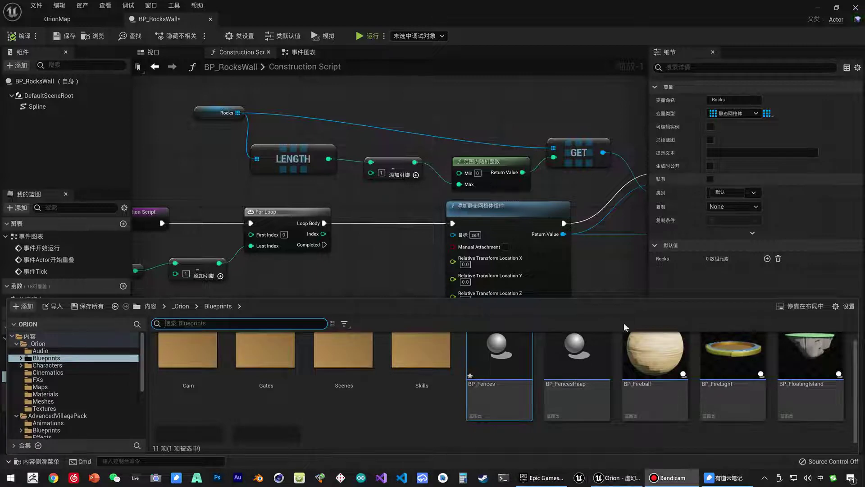
scroll(54, 404, "down", 5)
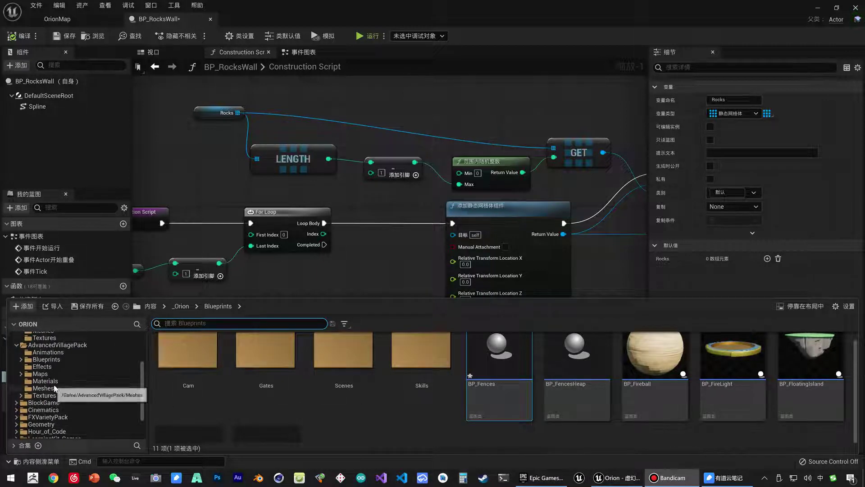
left_click(52, 388)
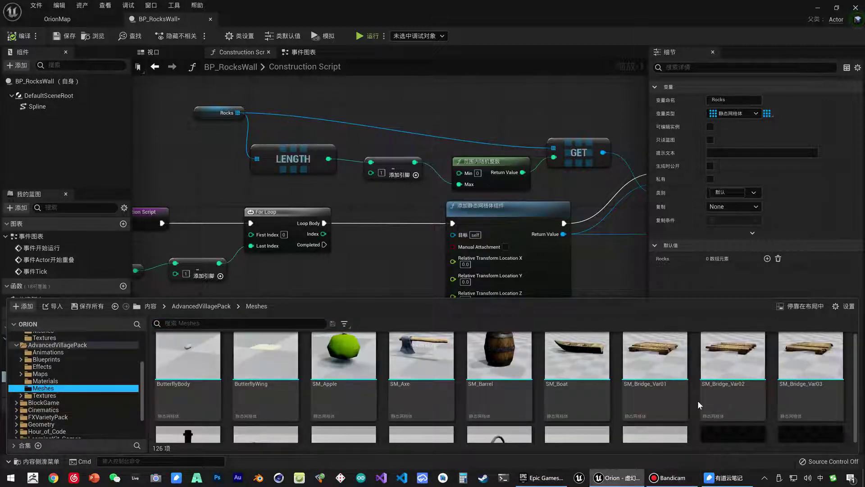
scroll(698, 401, "down", 1)
left_click(652, 394)
scroll(652, 394, "down", 1)
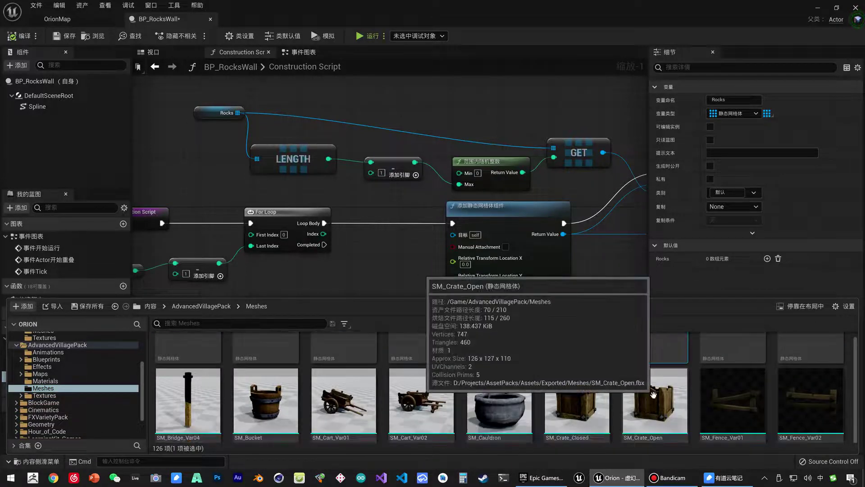
scroll(719, 386, "down", 2)
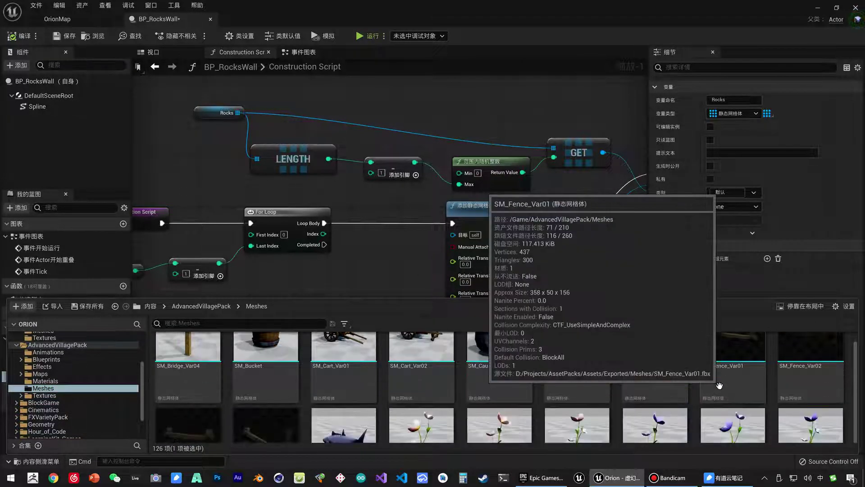
scroll(720, 386, "down", 2)
scroll(720, 386, "down", 2)
scroll(720, 385, "down", 2)
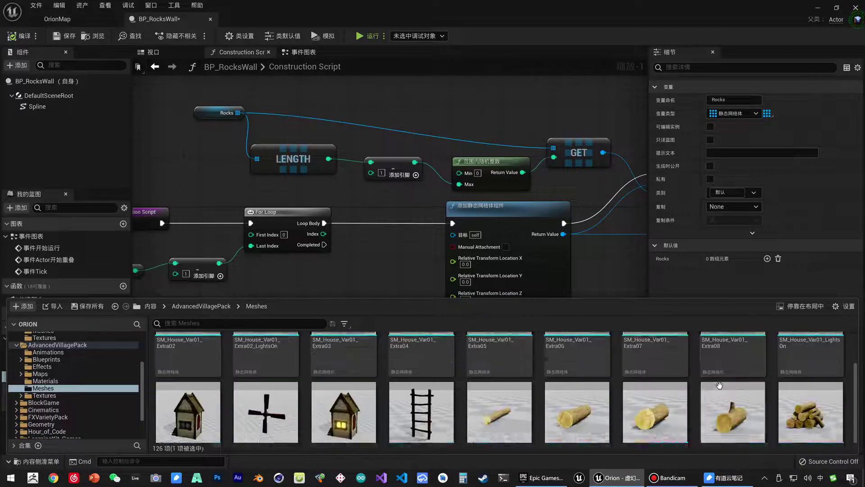
scroll(720, 385, "down", 1)
scroll(720, 386, "down", 3)
scroll(720, 388, "down", 3)
scroll(730, 401, "down", 3)
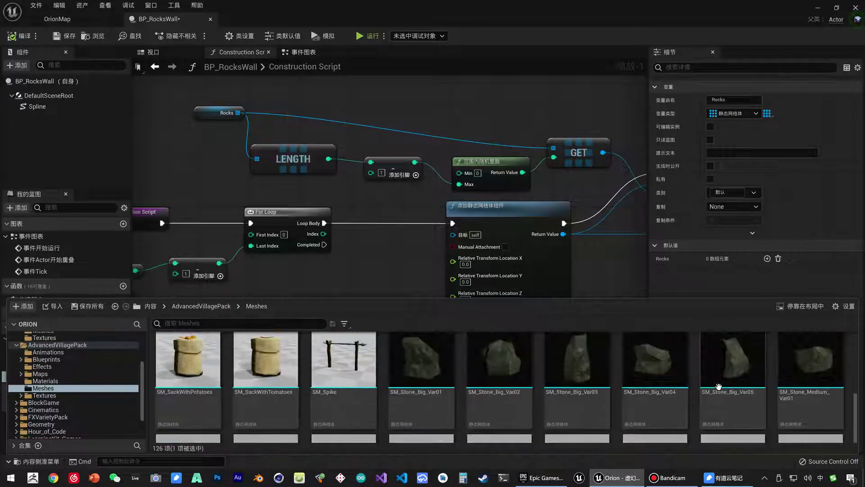
- Add SM_Stone_Big_Var04, SM_Stone_Medium_Var01, SM_Stone_Big_Var03 and SM_Stone_Big_Var02 to Rocks' defaults
mouse_move(676, 340)
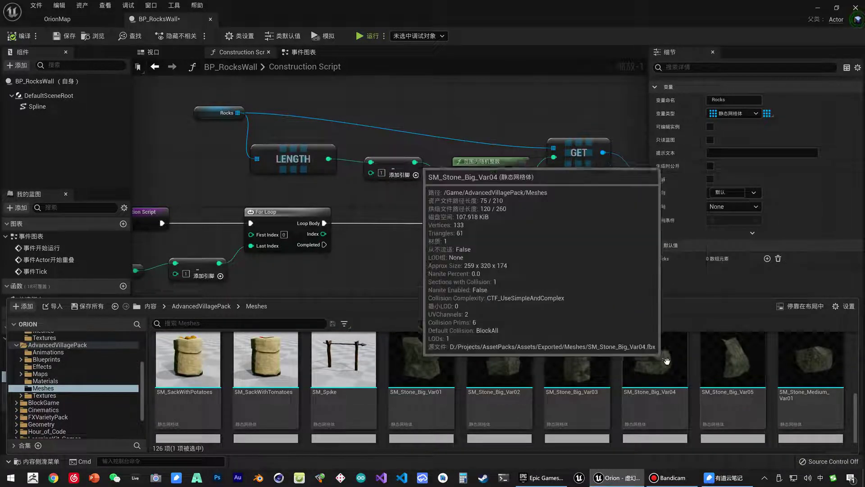
left_click_drag(676, 340, 730, 258)
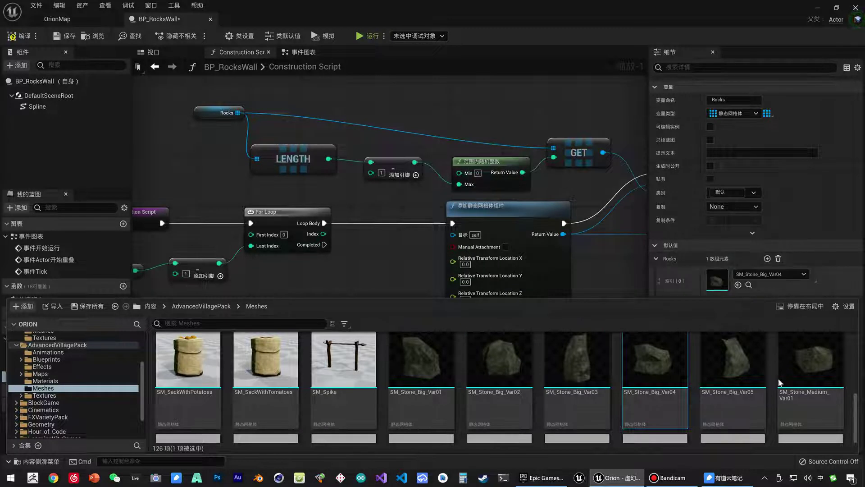
left_click_drag(809, 361, 739, 258)
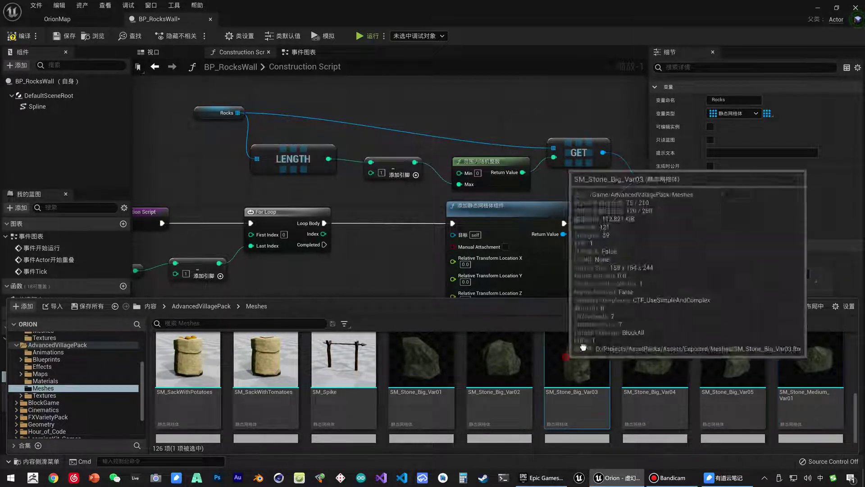
left_click_drag(577, 360, 710, 258)
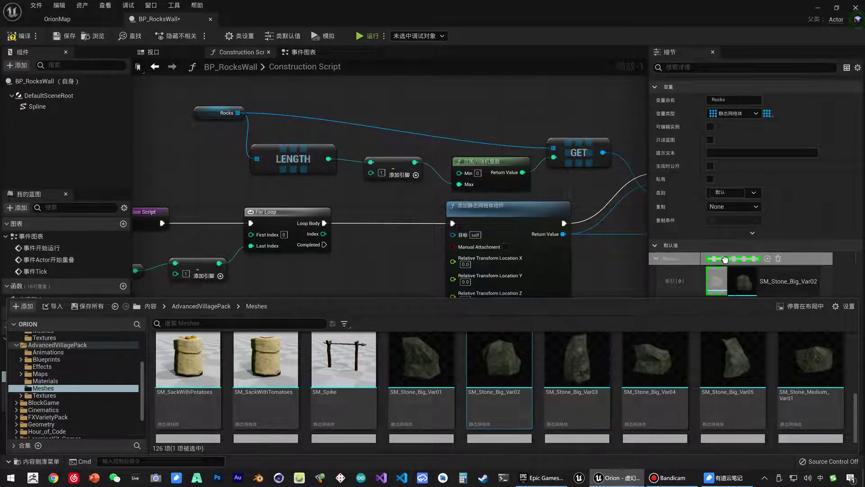
left_click_drag(500, 360, 725, 256)
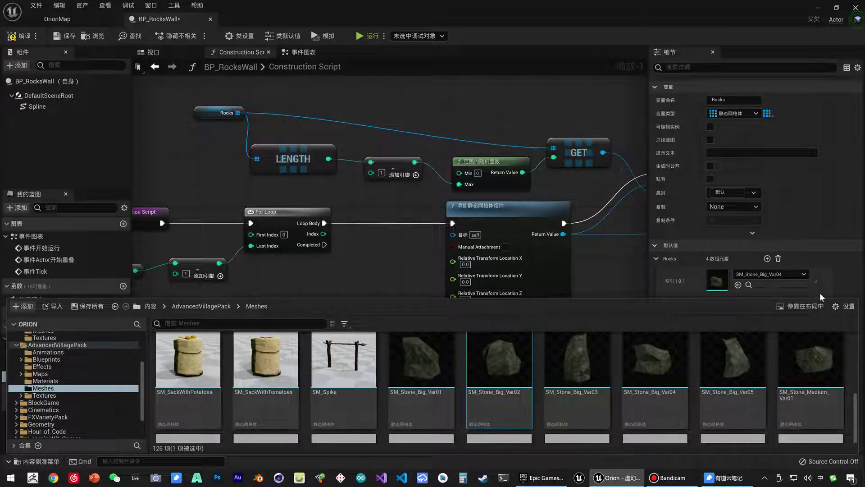
left_click(789, 166)
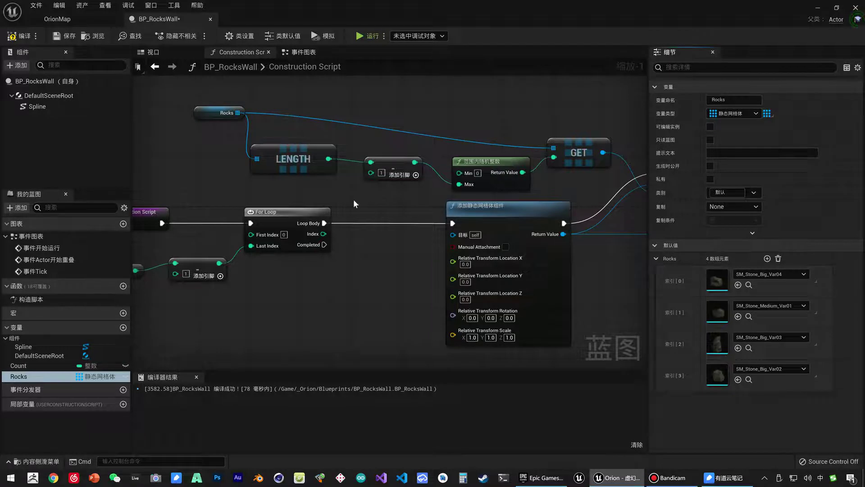
- Save BP_RocksWall and delete the Set Simulate Physics node, leaving Set Static Mesh last
key("ctrl+s")
right_click_drag(388, 255, 361, 248)
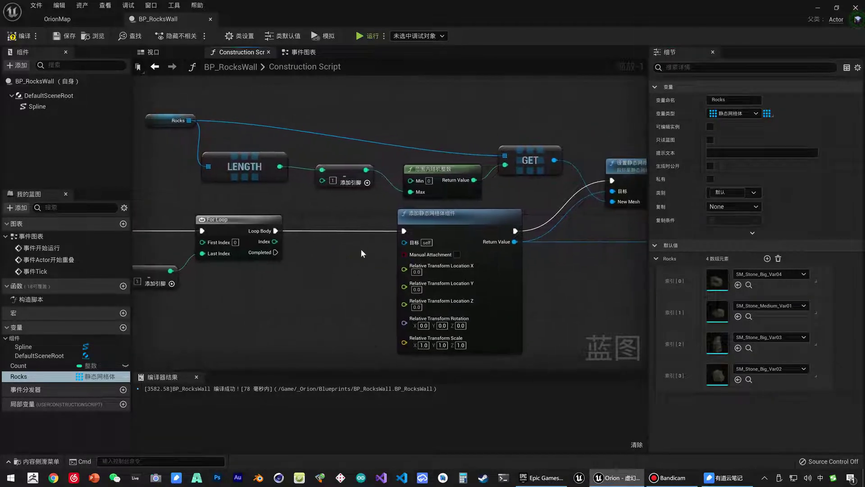
left_click(252, 167)
left_click(345, 175)
right_click_drag(437, 230, 292, 216)
right_click_drag(635, 241, 463, 239)
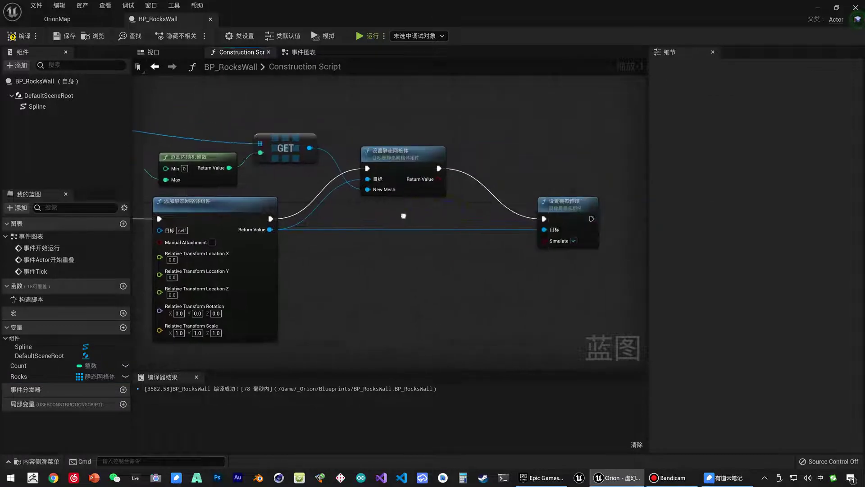
left_click_drag(469, 172, 521, 293)
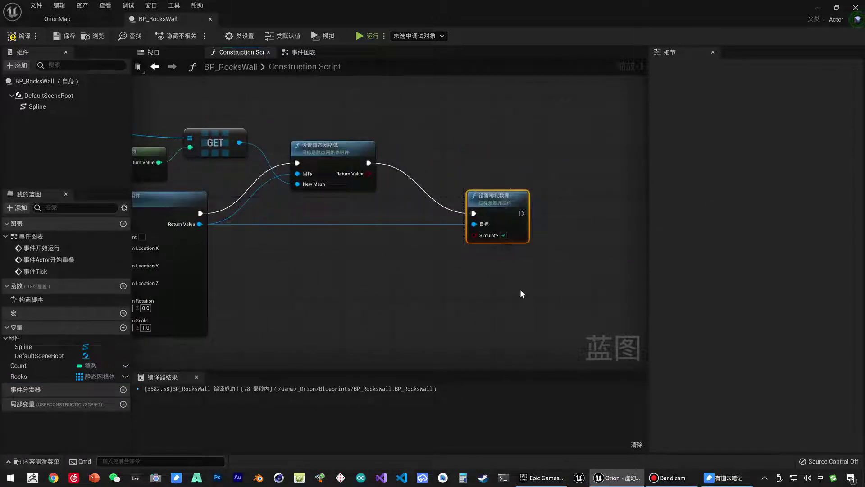
key("Delete")
right_click_drag(404, 248, 453, 239)
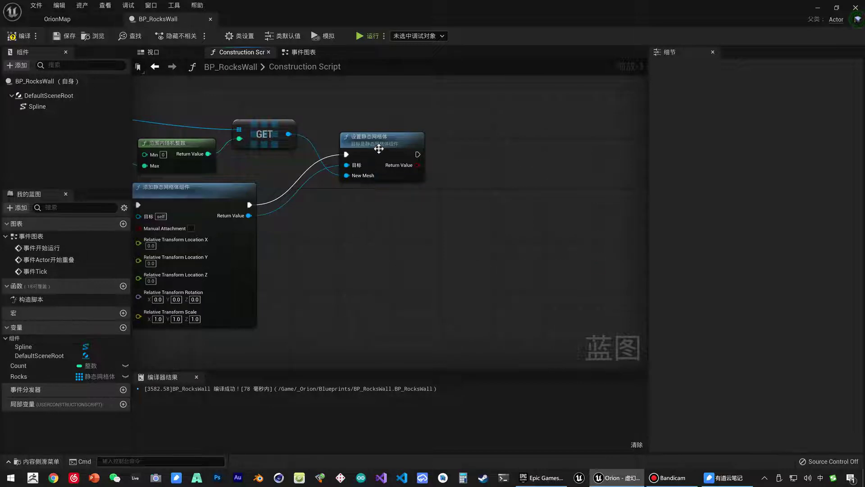
right_click_drag(324, 216, 494, 217)
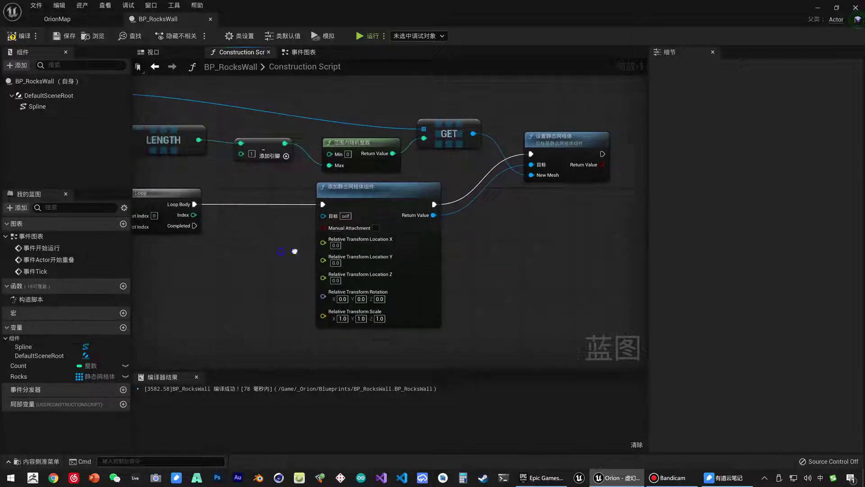
right_click_drag(308, 239, 419, 229)
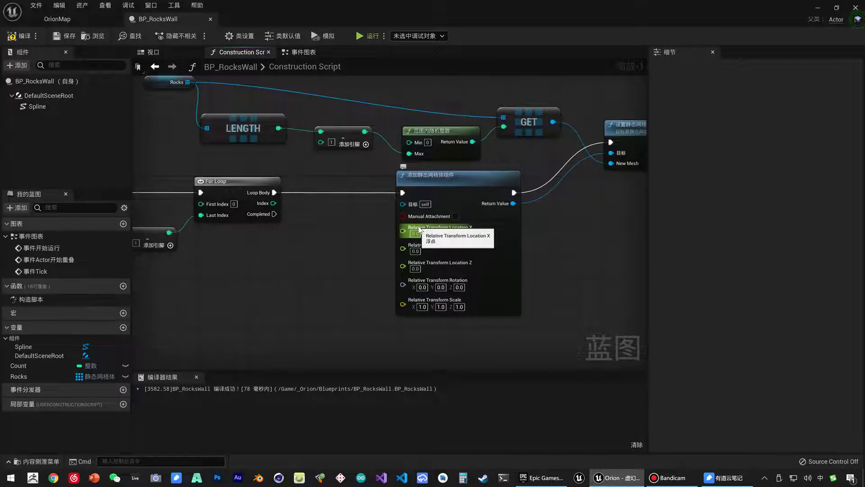
right_click_drag(334, 241, 461, 231)
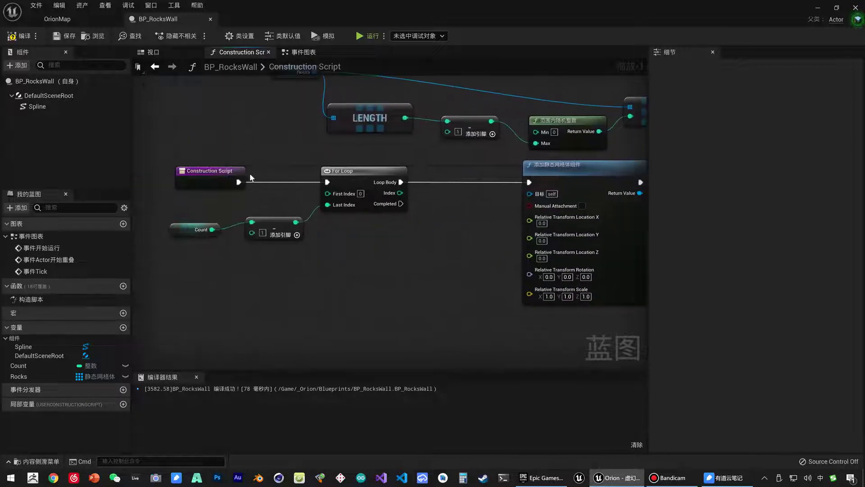
- Drop a Spline reference into the graph and feed it into a Get Spline Length node
left_click(40, 107)
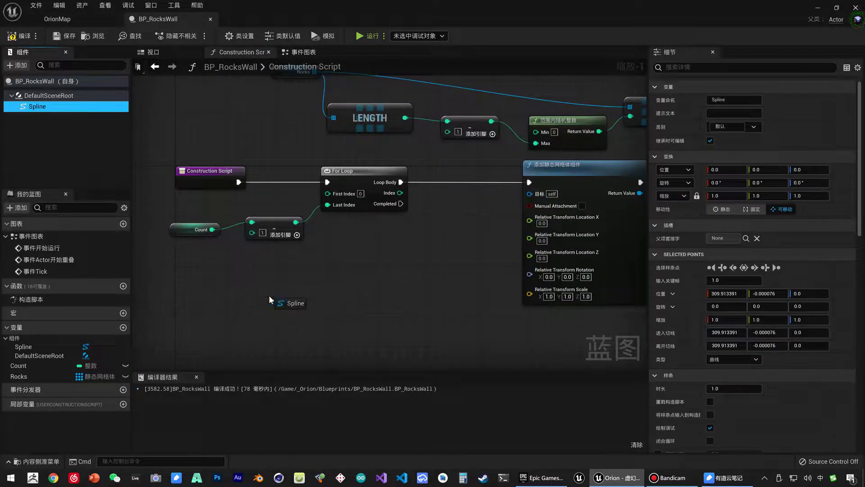
mouse_move(264, 295)
left_mouse_down()
mouse_move(225, 300)
mouse_move(282, 276)
left_mouse_up()
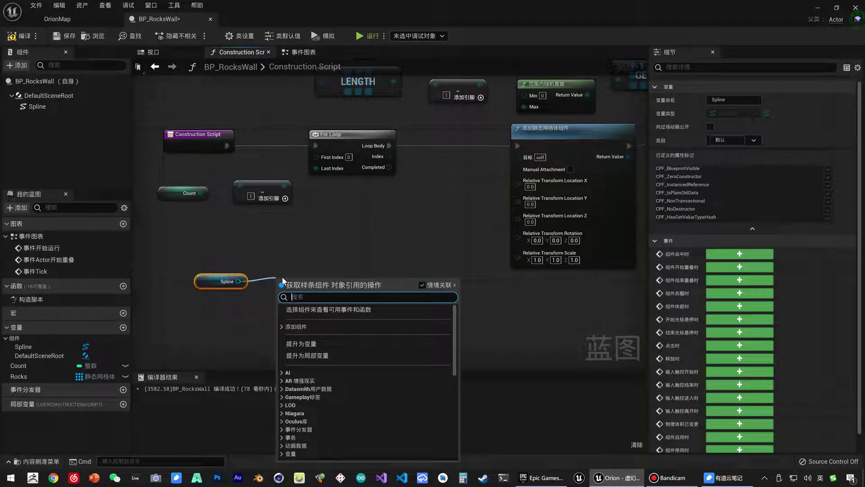
type("length")
key("Return")
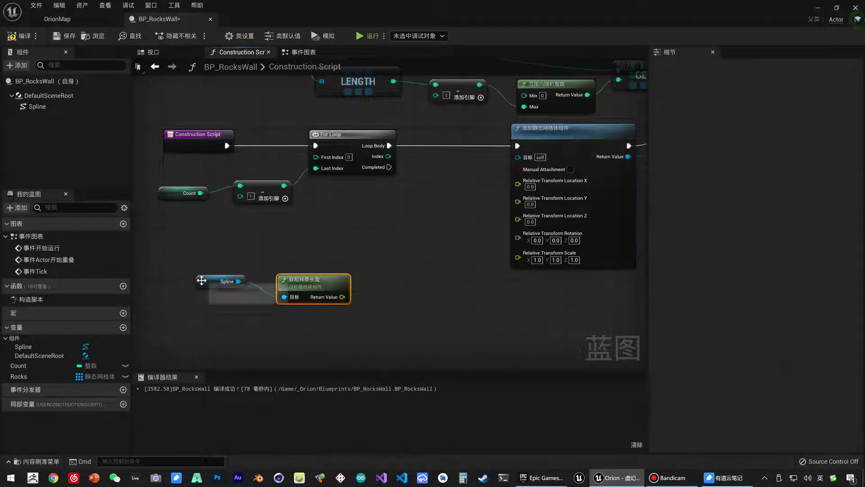
left_click_drag(199, 282, 192, 319)
left_click(317, 280)
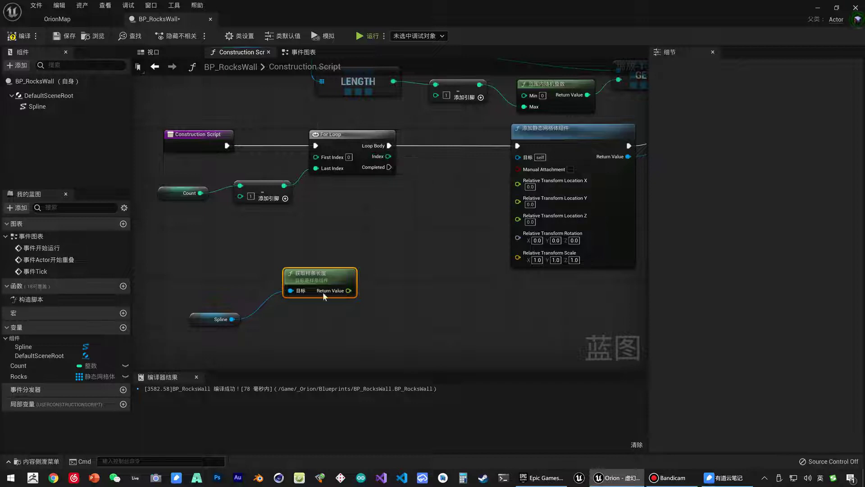
left_click_drag(211, 256, 307, 341)
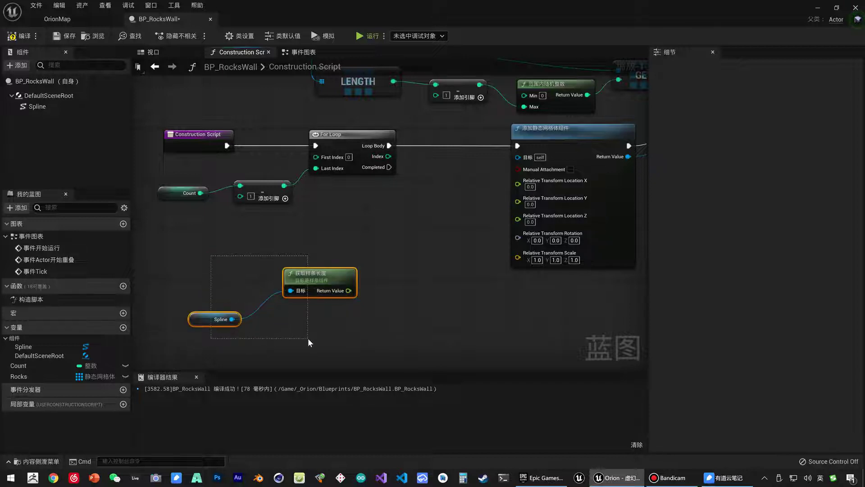
- Add a divide (/) node wired from the For Loop Index
mouse_move(388, 156)
left_mouse_down()
mouse_move(365, 203)
mouse_move(355, 204)
left_mouse_up()
type("/")
key("Return")
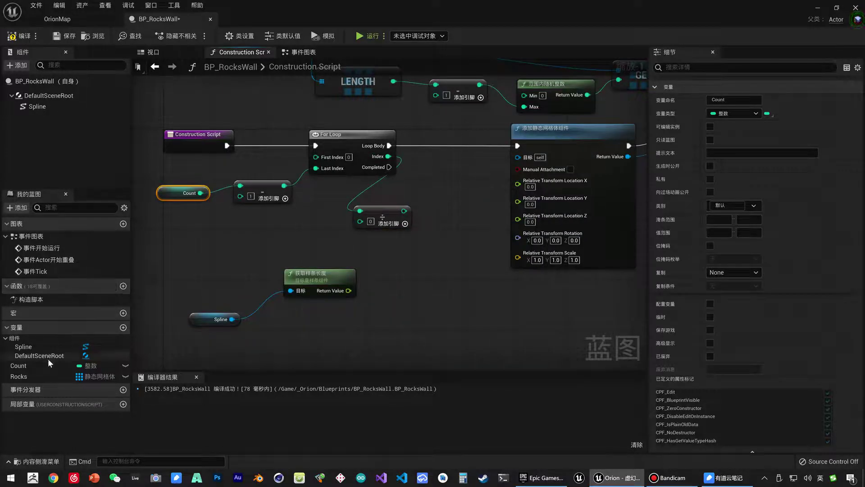
- Feed Count into the divide node so Index is divided by Count
left_click_drag(48, 365, 354, 225)
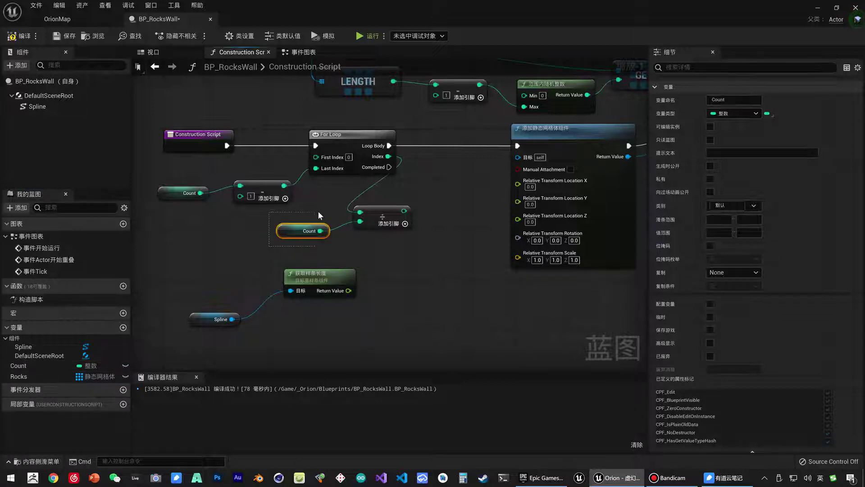
left_click_drag(318, 212, 320, 212)
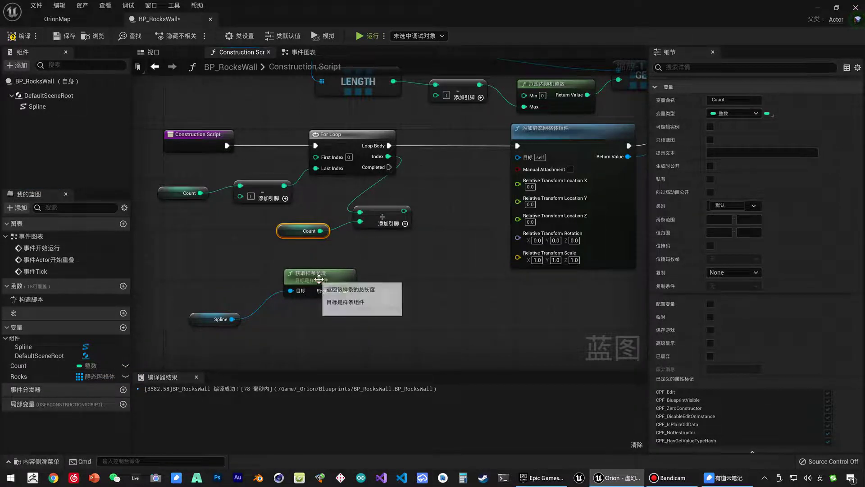
left_click_drag(319, 279, 331, 273)
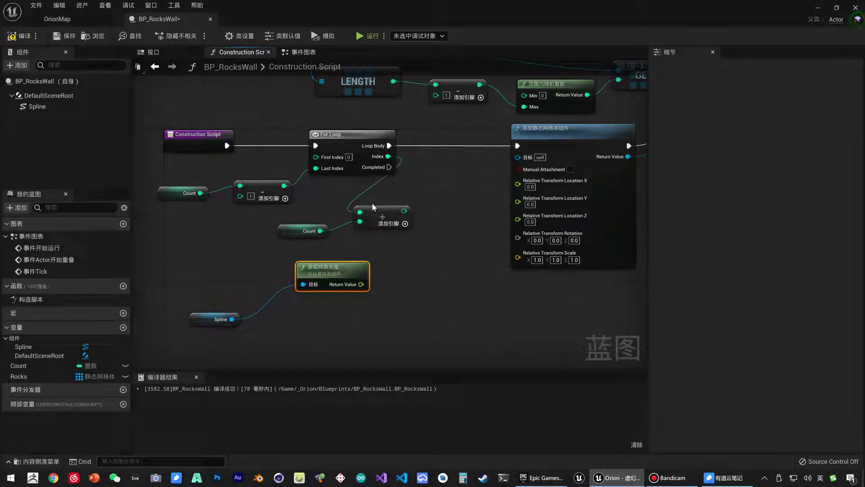
- Multiply the Index/Count result by the spline length with a new multiply node
mouse_move(362, 285)
left_mouse_down()
mouse_move(438, 248)
mouse_move(348, 288)
mouse_move(418, 261)
left_mouse_up()
type("*")
key("Return")
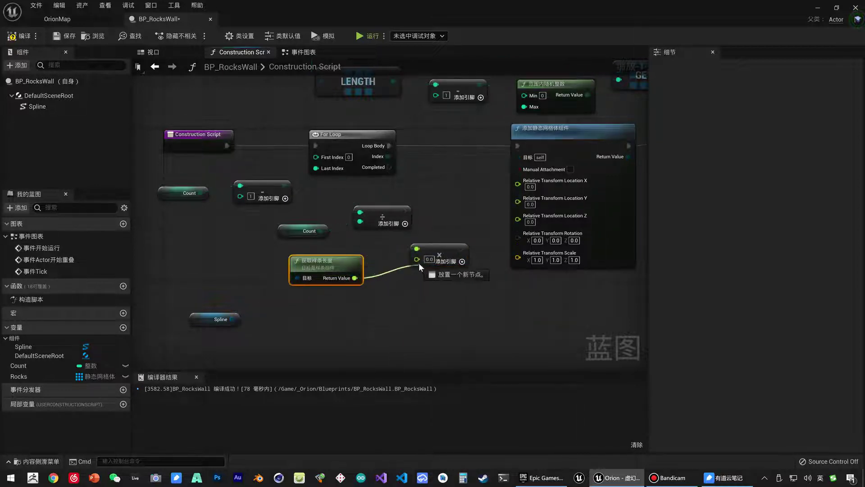
mouse_move(409, 226)
left_mouse_down()
mouse_move(415, 238)
mouse_move(396, 226)
mouse_move(429, 252)
left_mouse_up()
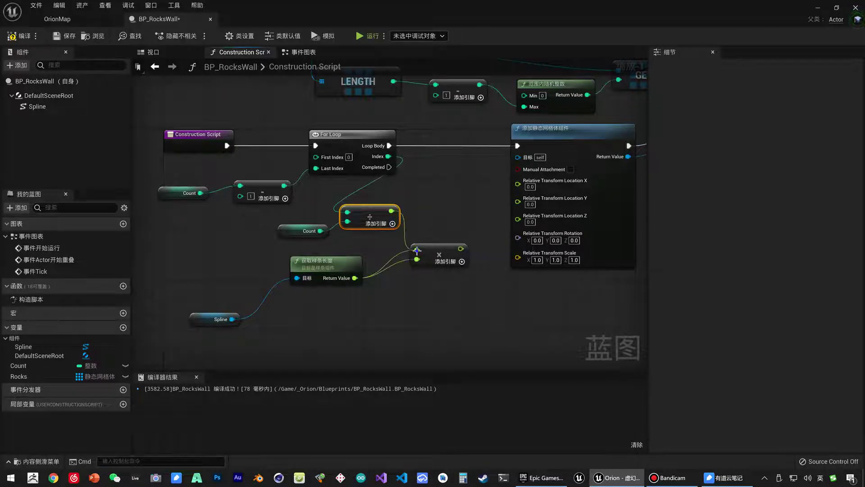
right_click(417, 250)
left_click(435, 281)
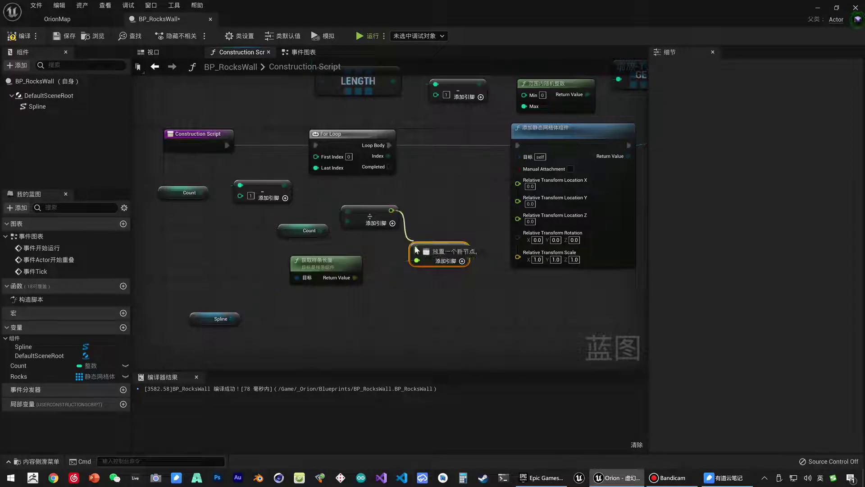
left_click_drag(391, 211, 416, 249)
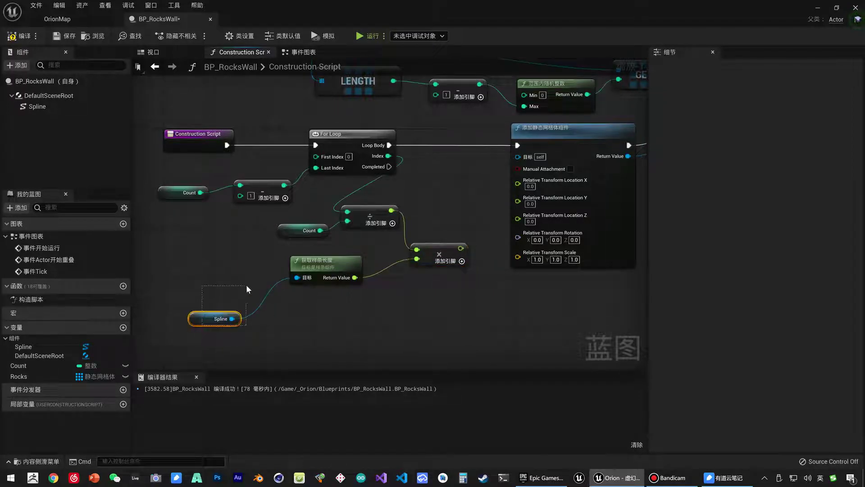
- Duplicate the Spline reference and search its wire actions for 'get dista'
mouse_move(246, 284)
left_mouse_down()
mouse_move(239, 301)
mouse_move(254, 287)
left_mouse_up()
mouse_move(388, 311)
left_mouse_down()
mouse_move(266, 269)
mouse_move(242, 294)
left_mouse_up()
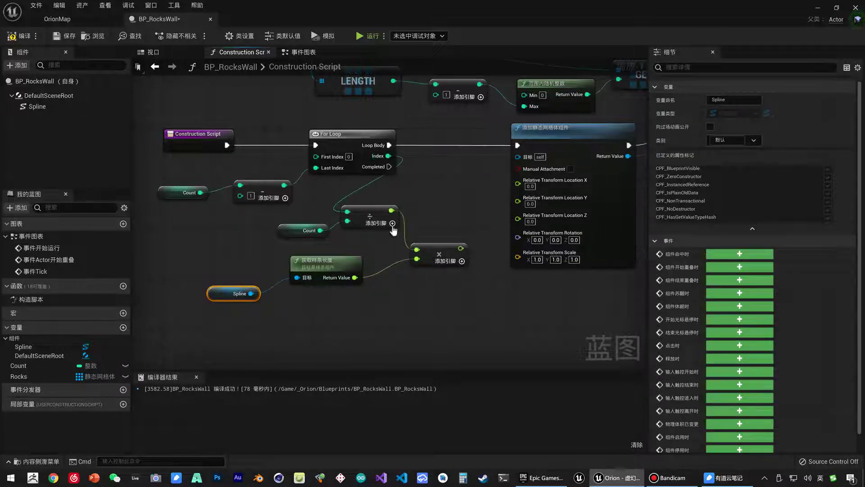
right_click_drag(392, 223, 263, 225)
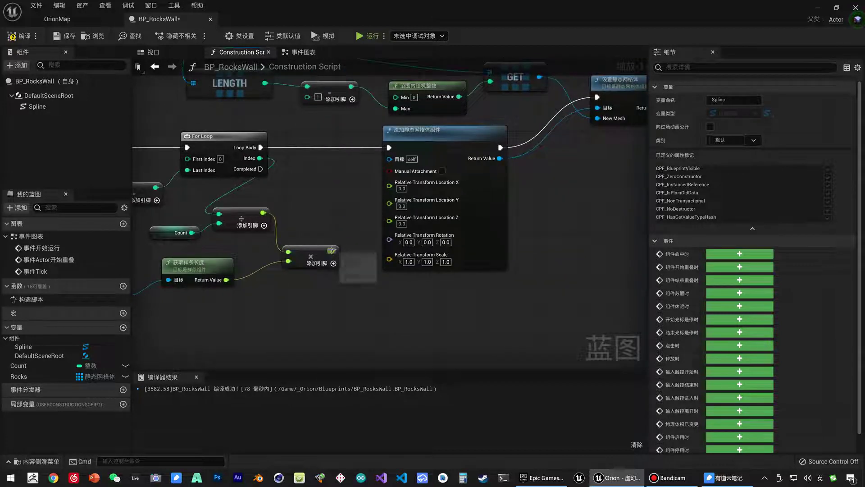
left_click(318, 250)
right_click_drag(147, 320, 203, 301)
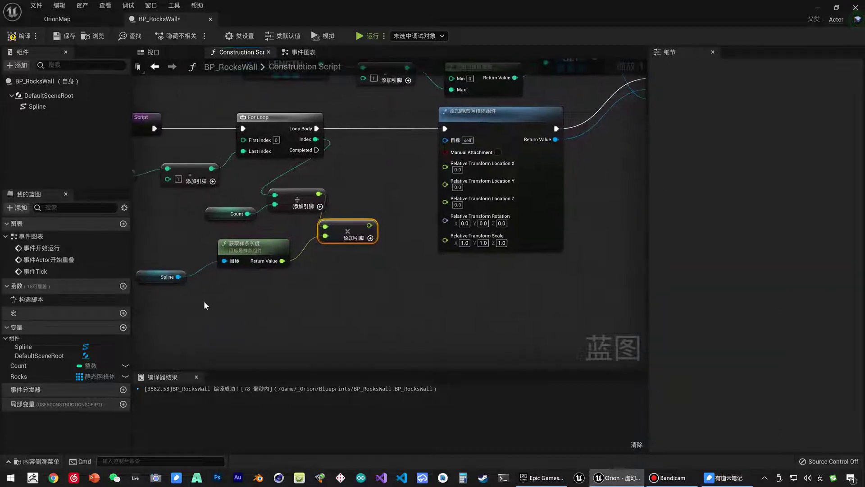
left_click(163, 277)
key("ctrl+c")
key("ctrl+v")
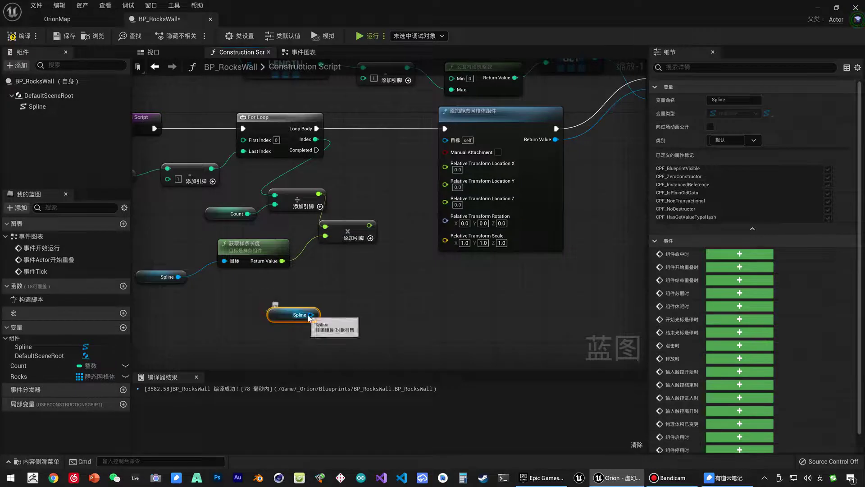
left_click_drag(310, 314, 352, 293)
type("get di")
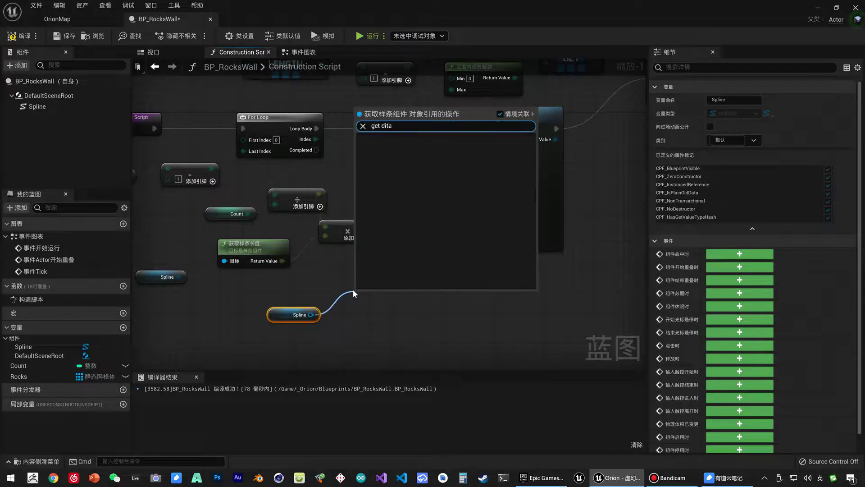
type("sta")
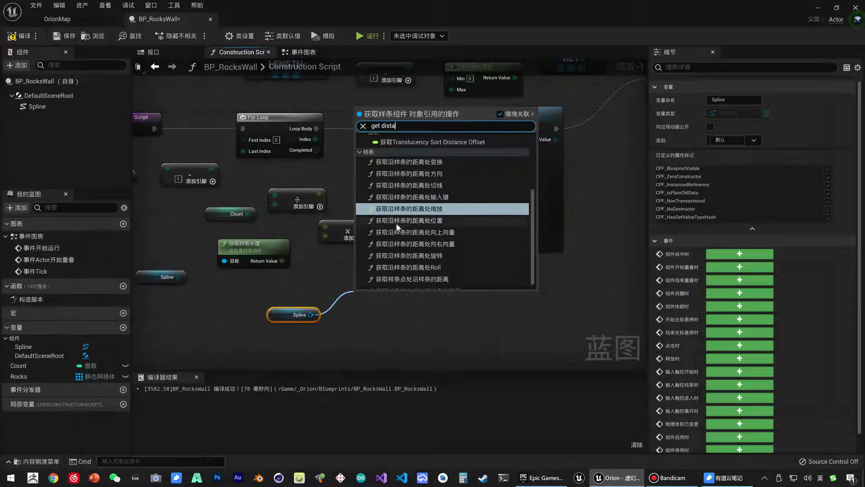
- Add a Get Location at Distance Along Spline node wired to Spline, next to the add-component node
left_click(433, 221)
left_click(433, 221)
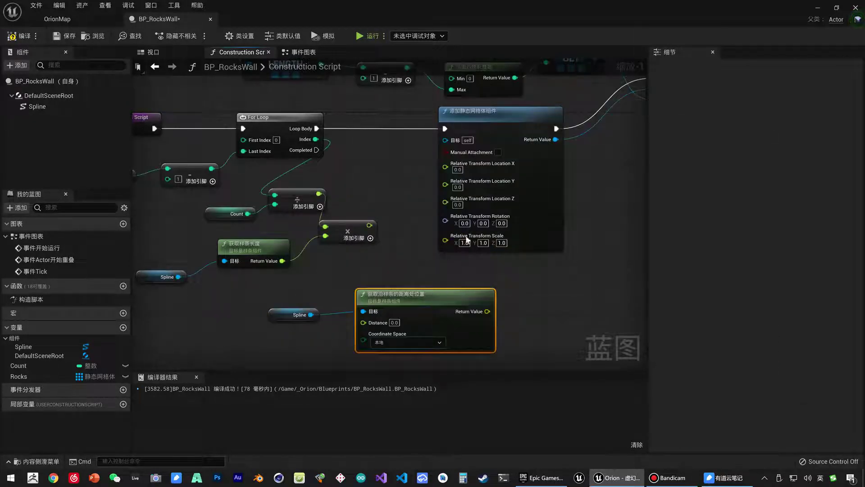
scroll(453, 223, "down", 1)
scroll(452, 223, "down", 1)
mouse_move(556, 219)
left_mouse_down()
mouse_move(361, 99)
mouse_move(538, 258)
left_mouse_up()
left_click_drag(167, 181, 167, 180)
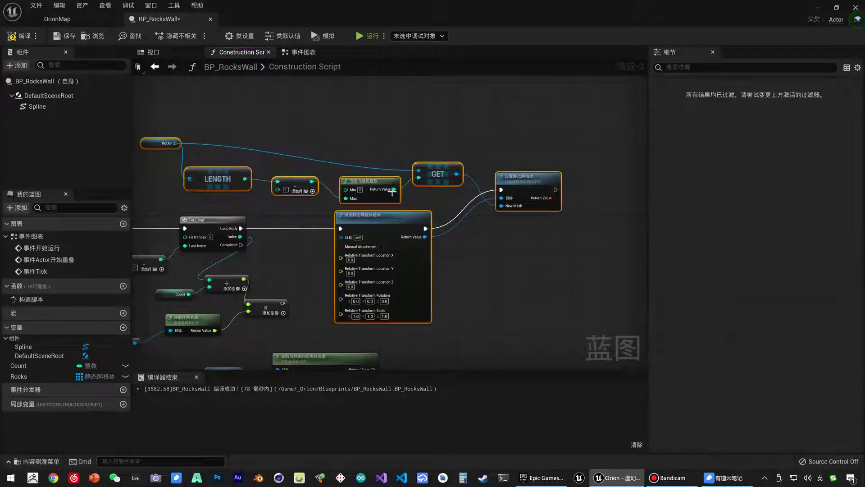
left_click_drag(370, 222, 491, 221)
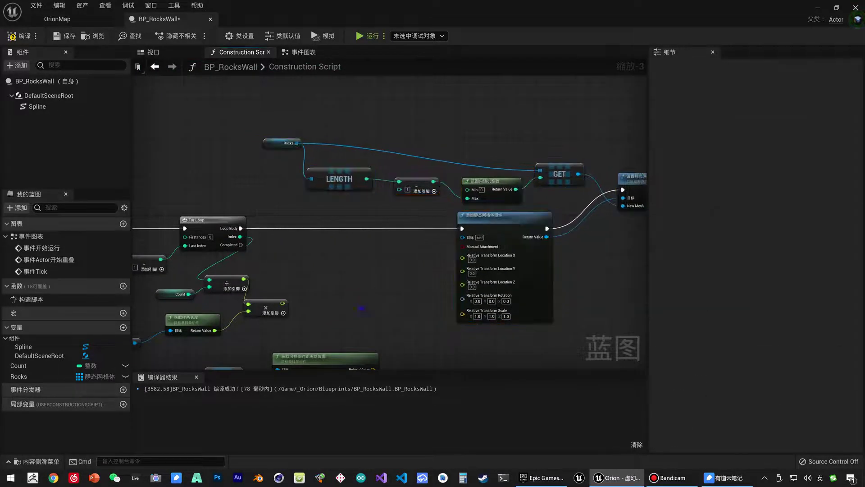
mouse_move(397, 315)
right_mouse_down()
mouse_move(437, 226)
mouse_move(407, 175)
mouse_move(405, 187)
right_mouse_up()
left_click(357, 294)
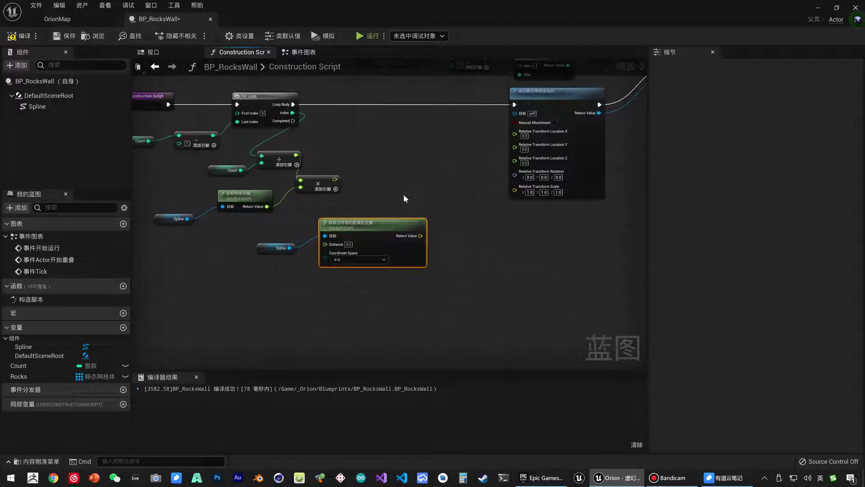
left_click_drag(325, 246, 388, 182)
left_click_drag(273, 244, 354, 148)
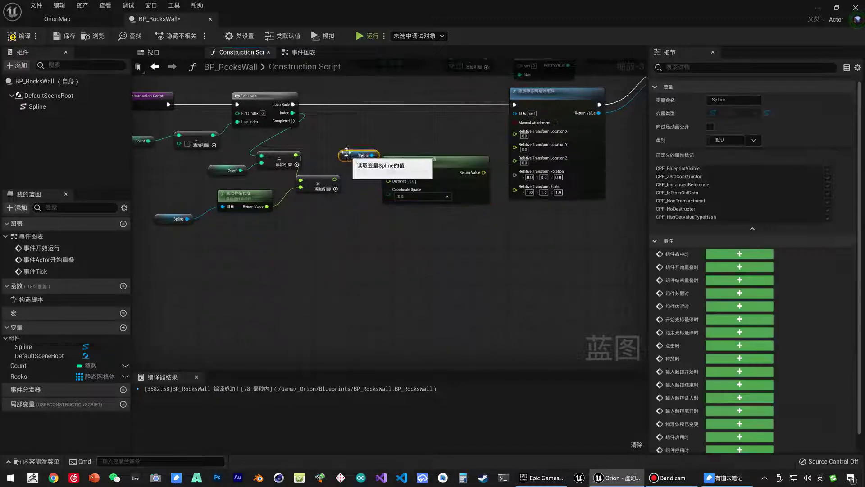
- Rearrange the Spline, spline-length, Count and divide nodes to tidy the graph
scroll(391, 186, "up", 3)
right_click_drag(348, 202, 405, 228)
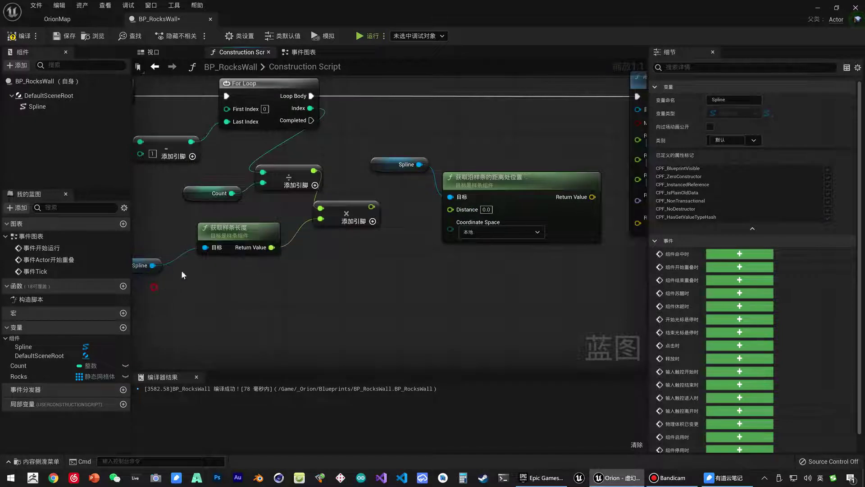
left_click_drag(144, 282, 253, 238)
right_click_drag(316, 235, 332, 283)
right_click_drag(210, 178, 252, 205)
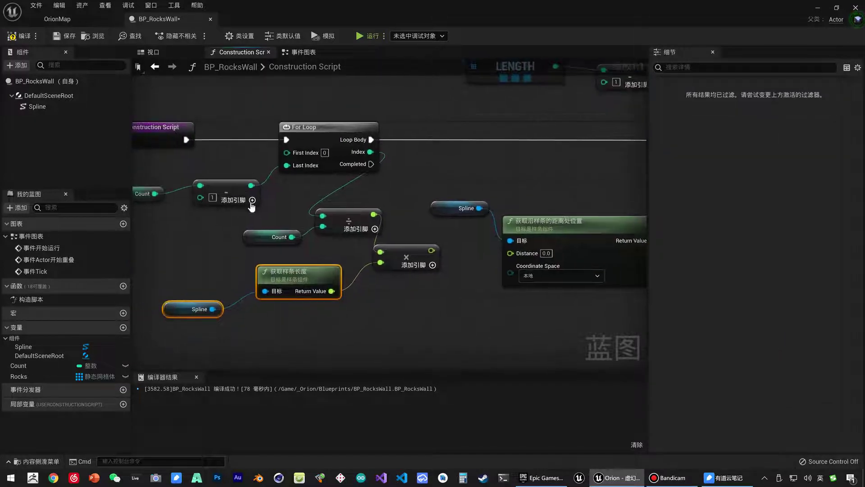
left_click_drag(281, 205, 342, 236)
right_click_drag(342, 236, 251, 232)
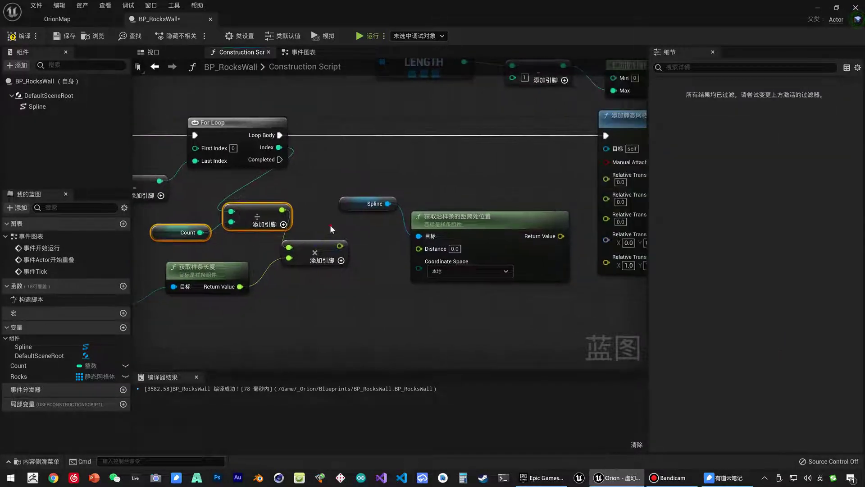
left_click(308, 209)
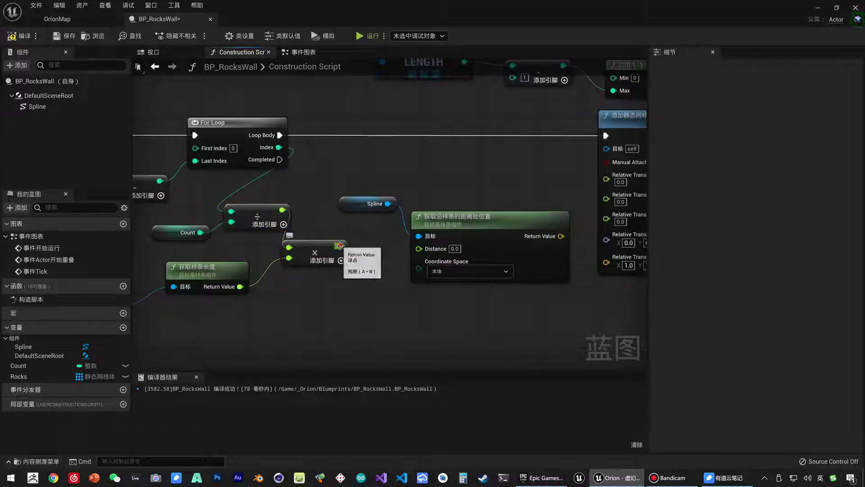
- Wire multiply into Distance, recombine Relative Transform Location, connect the spline location, and save
left_click_drag(339, 246, 419, 248)
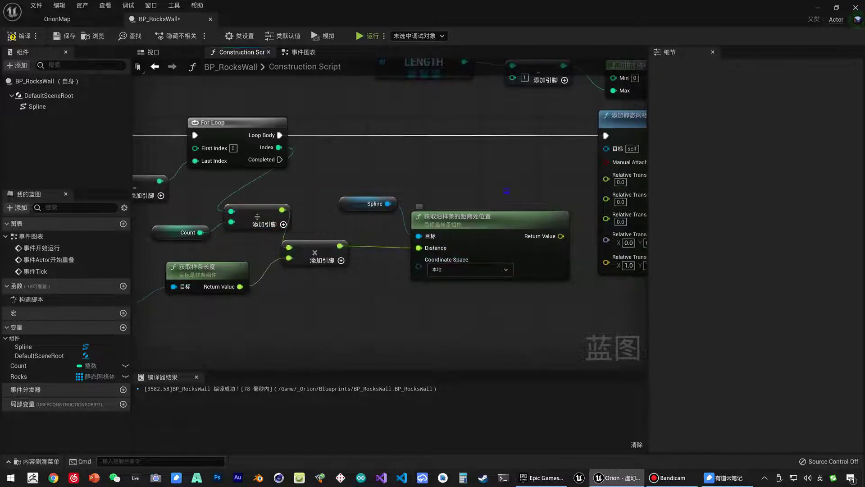
right_click_drag(571, 235, 437, 247)
right_click(472, 191)
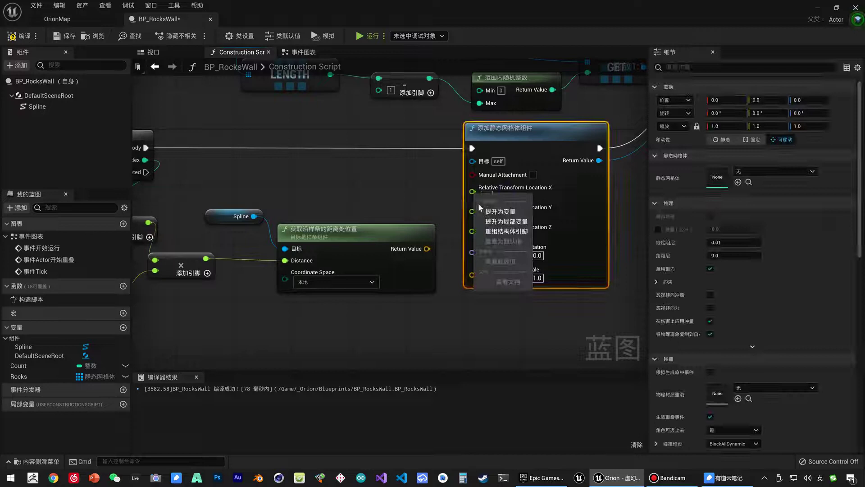
left_click(494, 232)
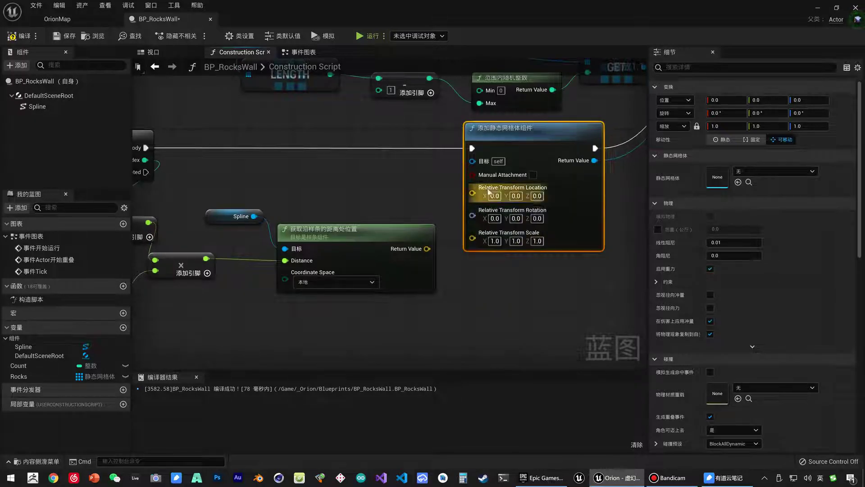
left_click_drag(427, 249, 472, 196)
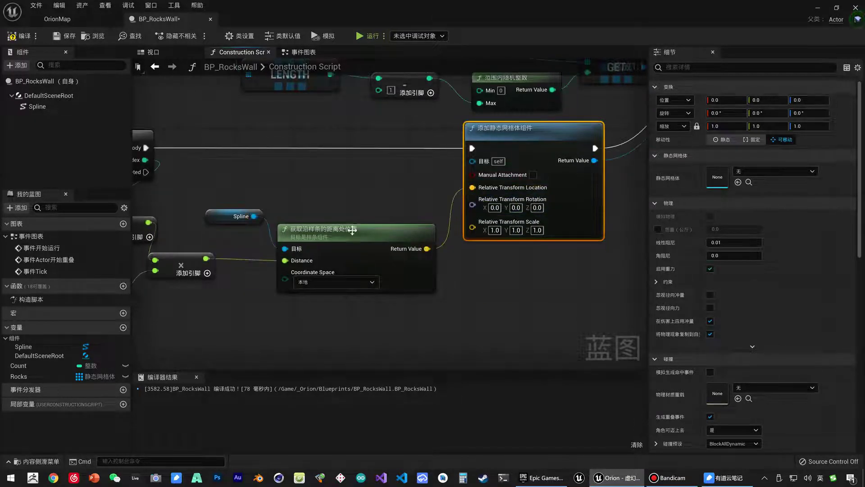
left_click_drag(315, 230, 319, 213)
right_click_drag(494, 223, 373, 233)
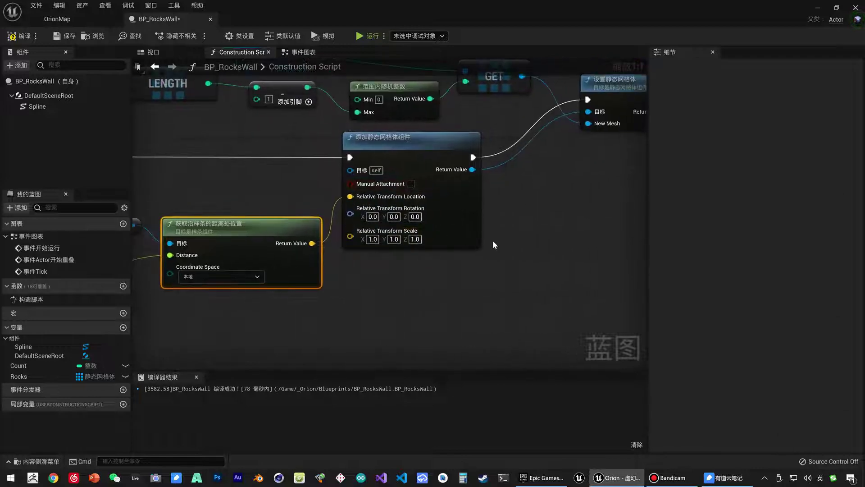
key("ctrl+s")
- Drag BP_RocksWall from the _Orion Blueprints folder into the OrionMap level
left_click(57, 19)
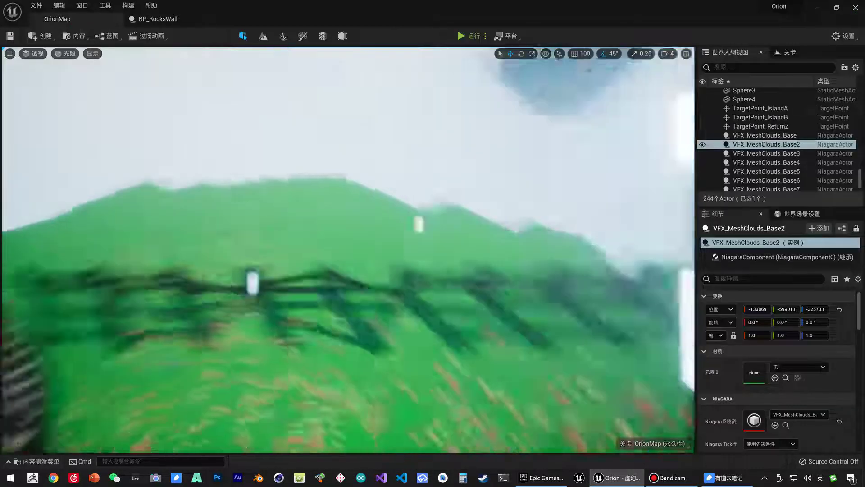
key("ctrl+space")
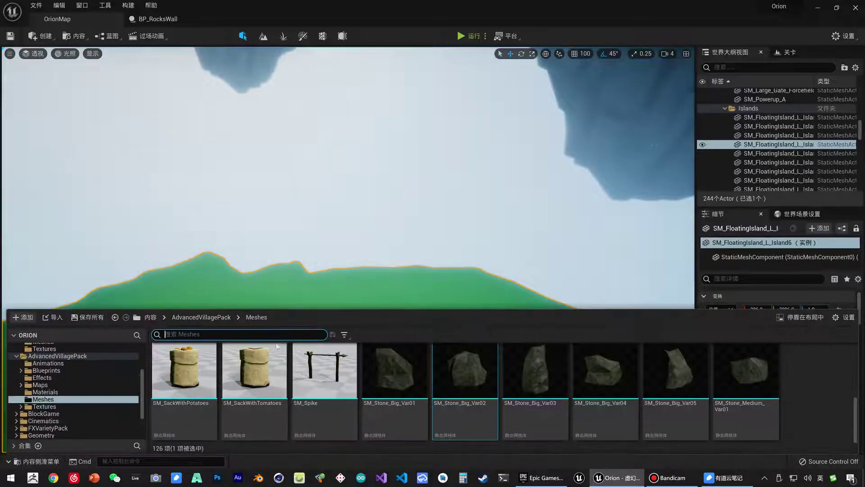
left_click(49, 369)
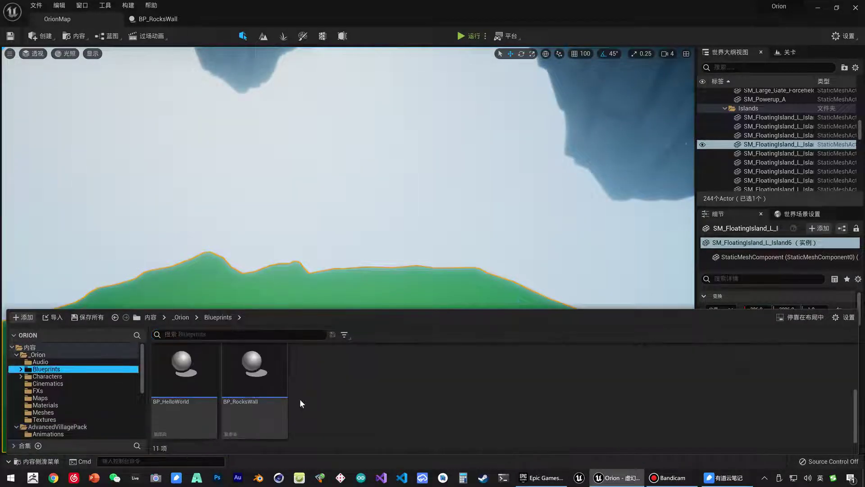
left_click_drag(253, 376, 196, 287)
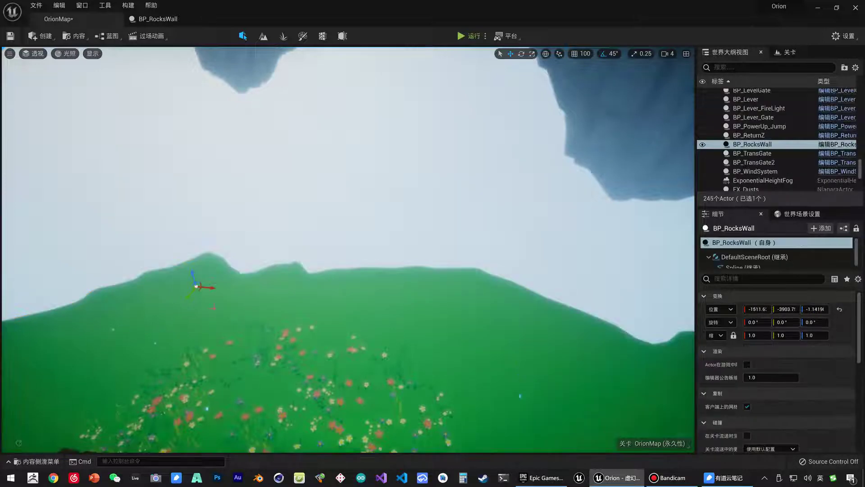
- Give the Count variable a default value of 10 and compile BP_RocksWall
left_click(155, 20)
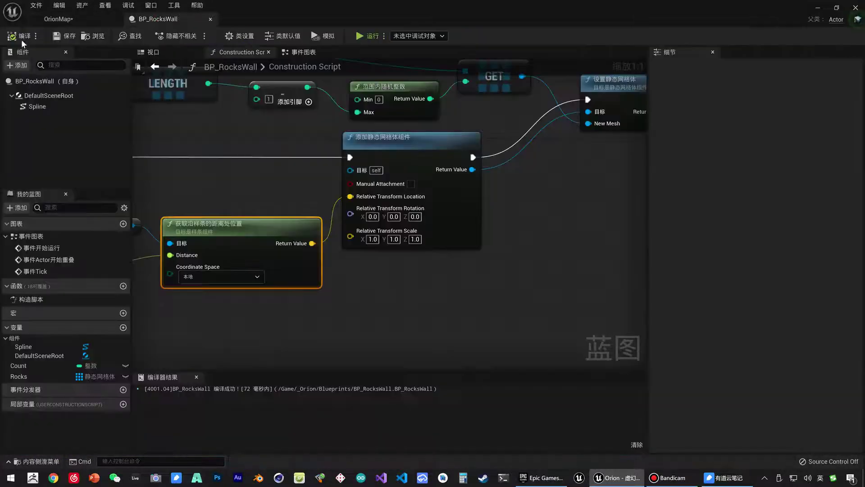
right_click_drag(374, 276, 596, 278)
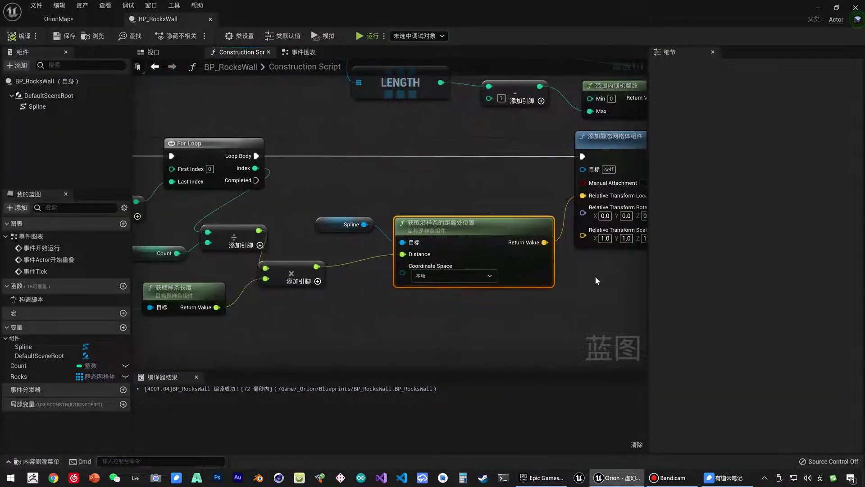
right_click_drag(328, 286, 411, 293)
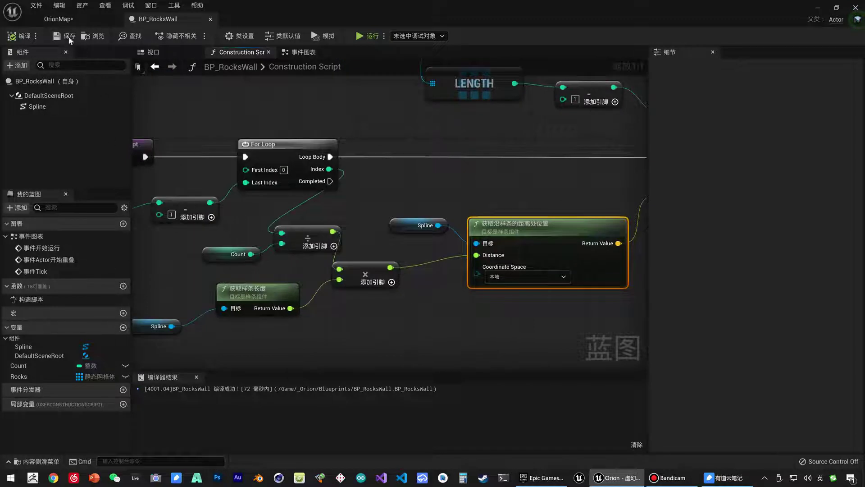
left_click(28, 366)
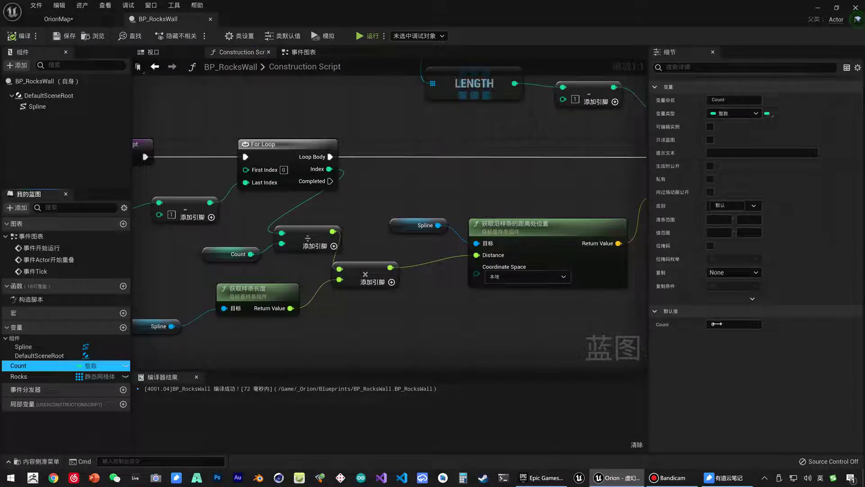
left_click(744, 324)
key("Return")
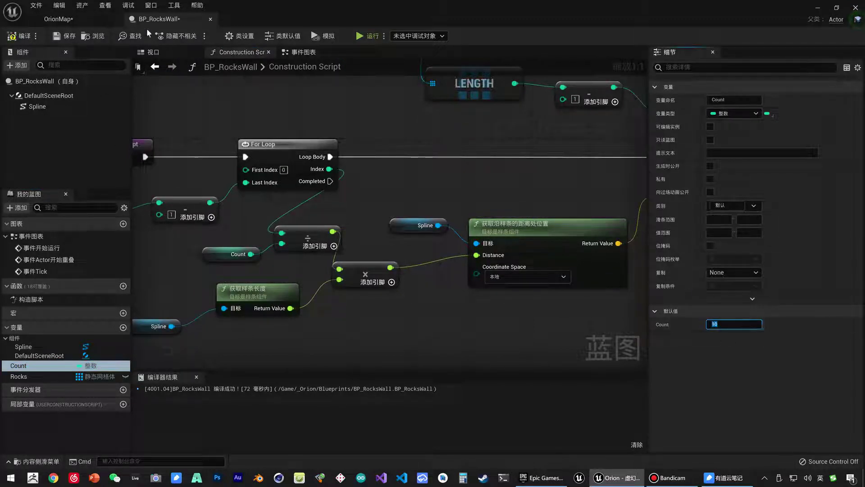
left_click(19, 35)
- Inspect the placed rock wall up close in the OrionMap level
left_click(88, 21)
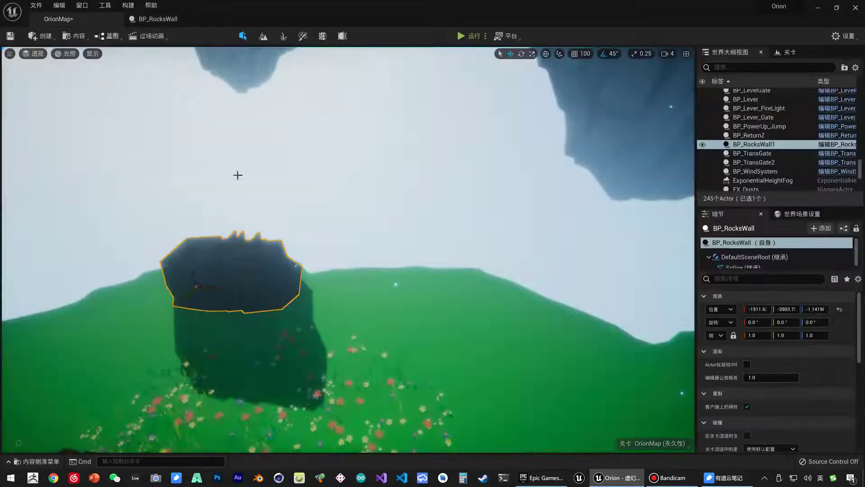
left_click_drag(285, 290, 342, 280, "alt")
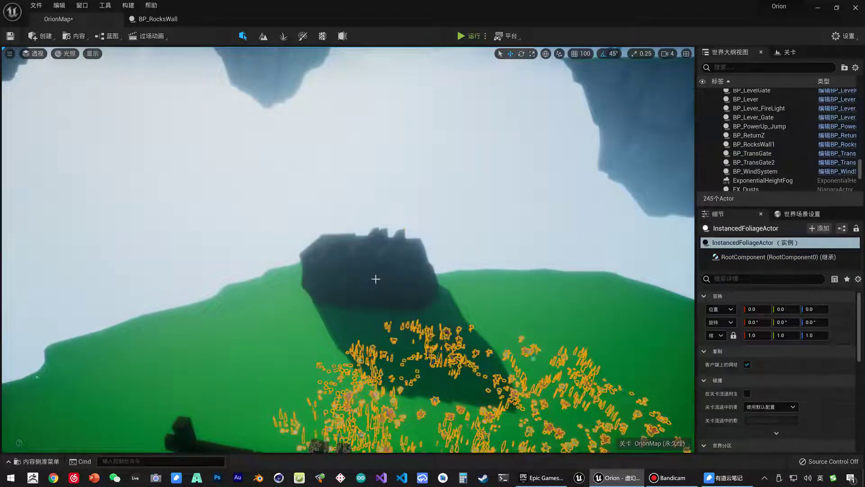
right_click_drag(395, 301, 433, 301, "alt")
right_click_drag(251, 254, 304, 255, "alt")
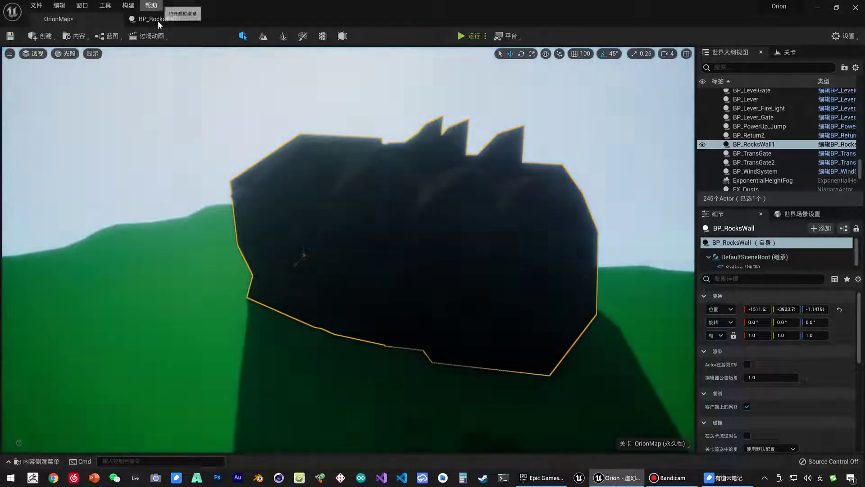
- In the blueprint Viewport, drag the Spline's end point to about X 801, then compile and save
left_click(171, 18)
left_click(37, 106)
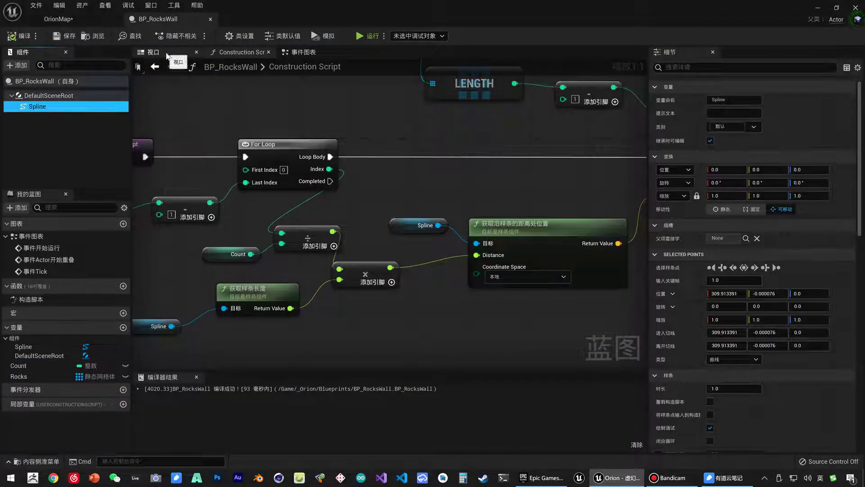
left_click(167, 54)
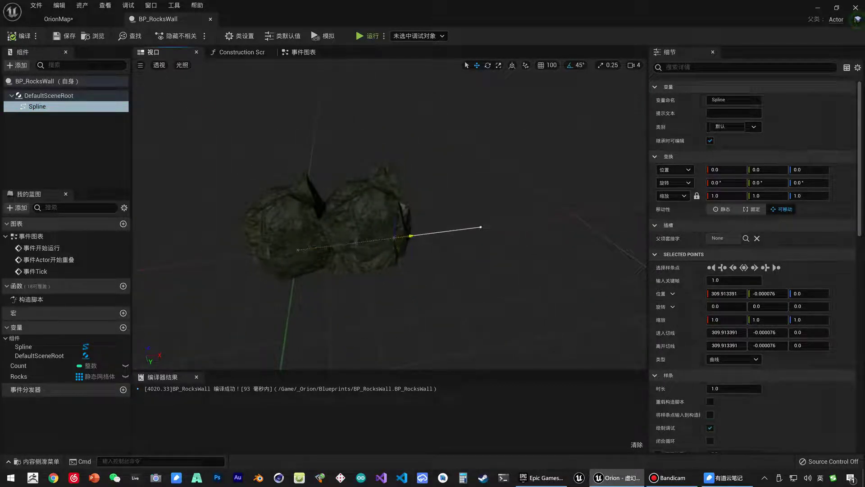
left_click_drag(411, 235, 464, 220)
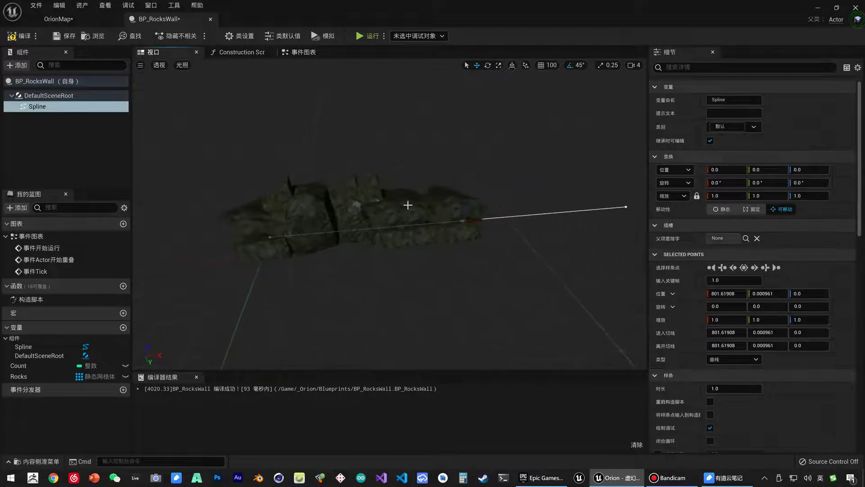
left_click(20, 36)
left_click(64, 37)
- In OrionMap, drag the spline endpoint out to lengthen the wall, resetting the point and re-dragging once
left_click(58, 19)
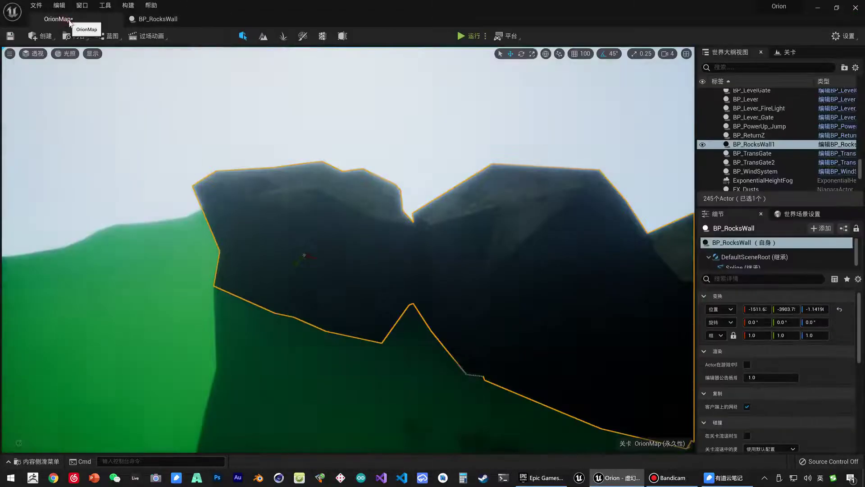
mouse_move(361, 272)
right_mouse_down()
mouse_move(384, 277)
mouse_move(423, 307)
right_mouse_up()
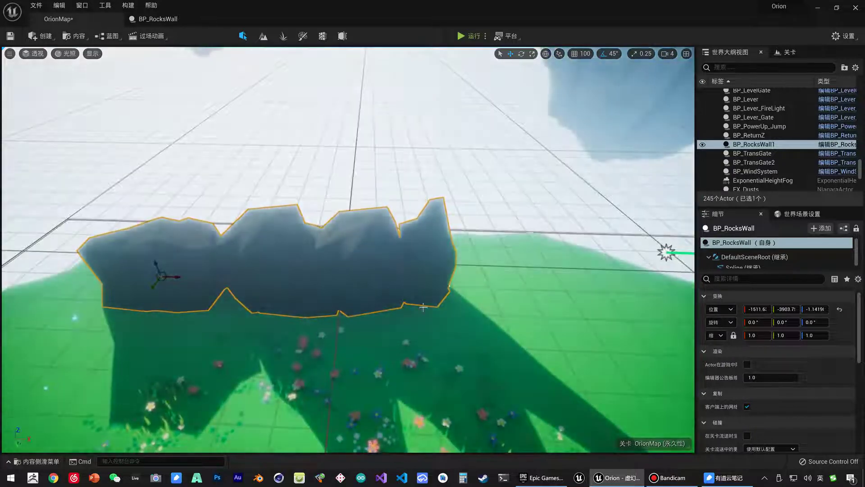
right_click_drag(518, 306, 554, 297)
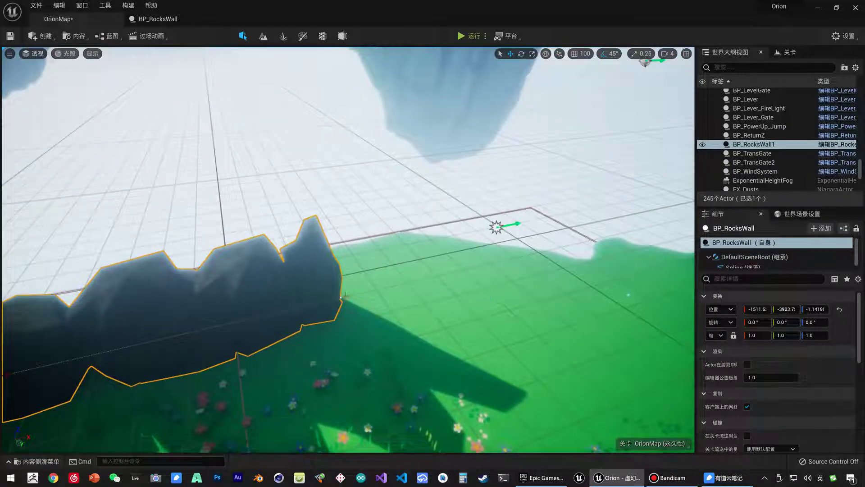
right_click_drag(351, 311, 357, 315)
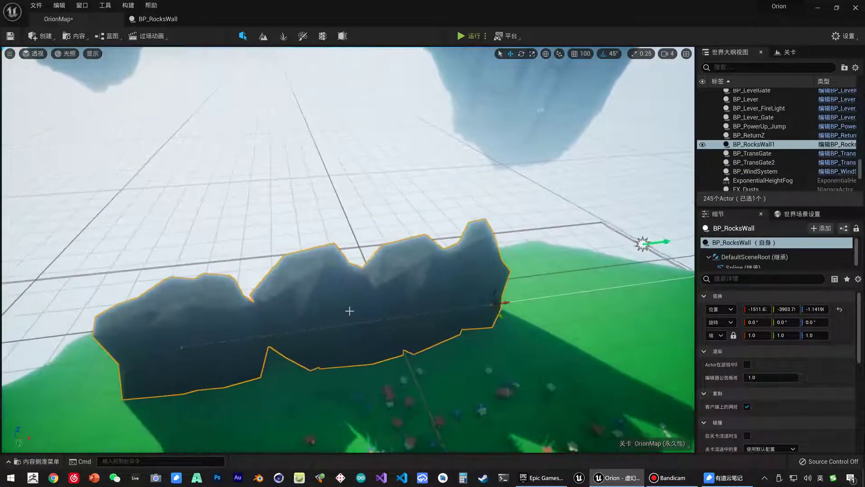
key("g")
key("g")
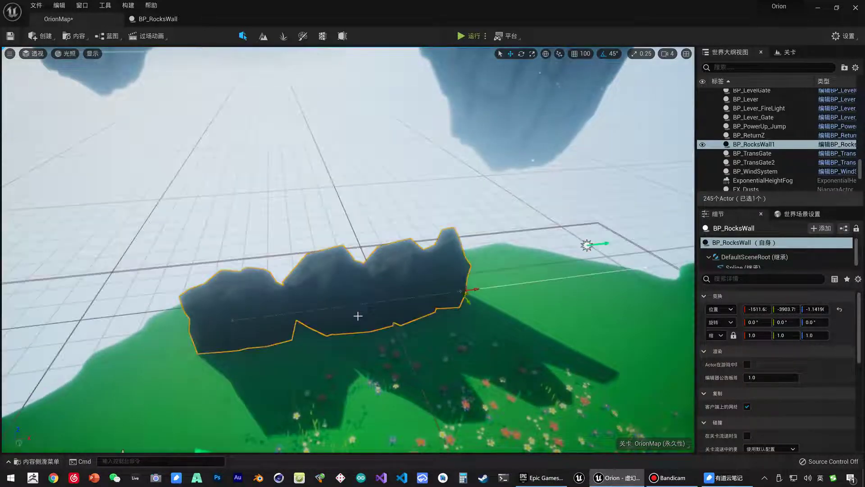
key("g")
key("g")
right_click_drag(358, 315, 397, 311)
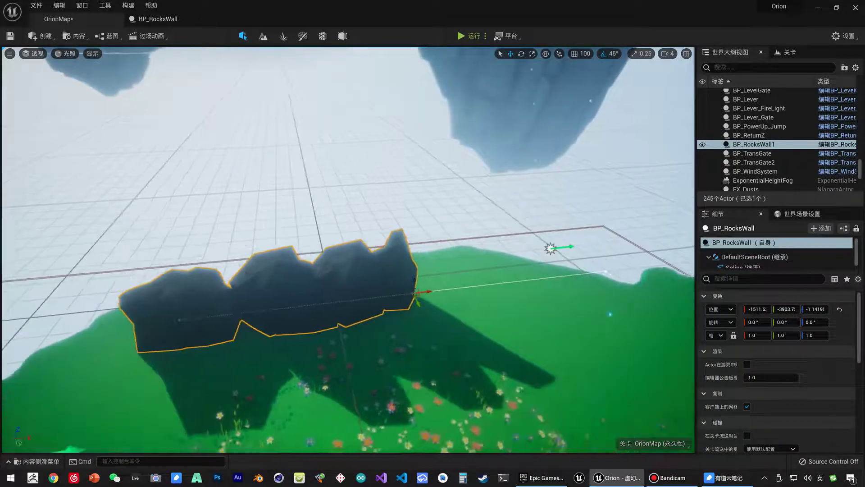
left_click_drag(411, 290, 489, 292)
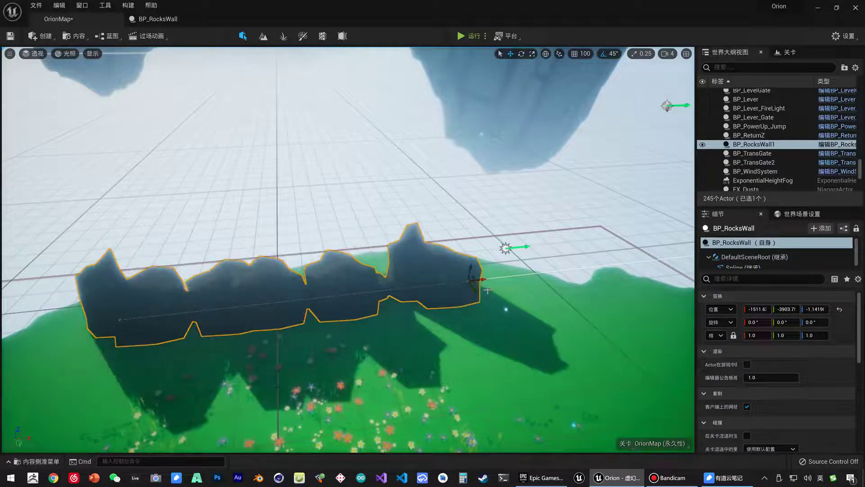
right_click(416, 287)
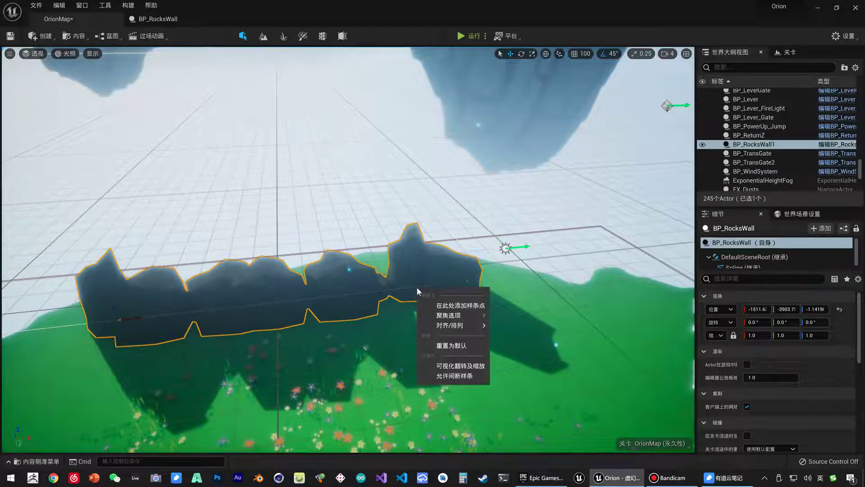
left_click(432, 301)
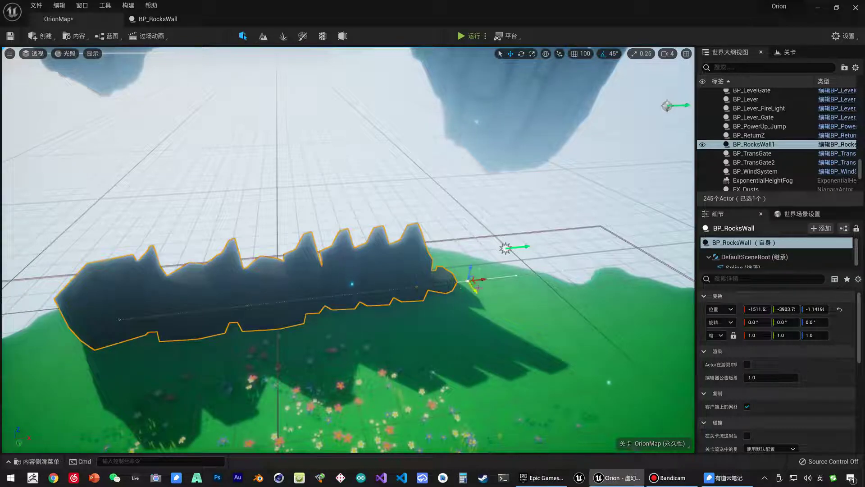
left_click_drag(482, 278, 622, 358)
mouse_move(621, 359)
right_mouse_down()
mouse_move(279, 276)
mouse_move(261, 253)
mouse_move(405, 257)
right_mouse_up()
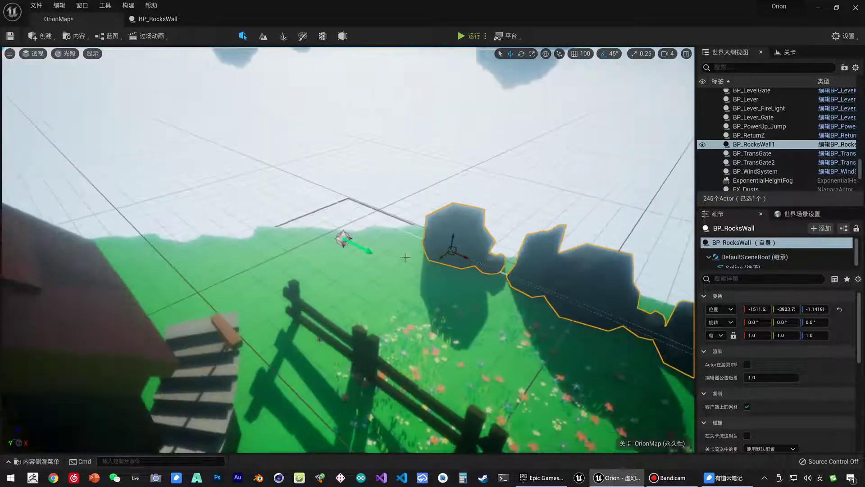
- Add a spline point on the wall to create a bend, then inspect the result
right_click(507, 280)
left_click(516, 289)
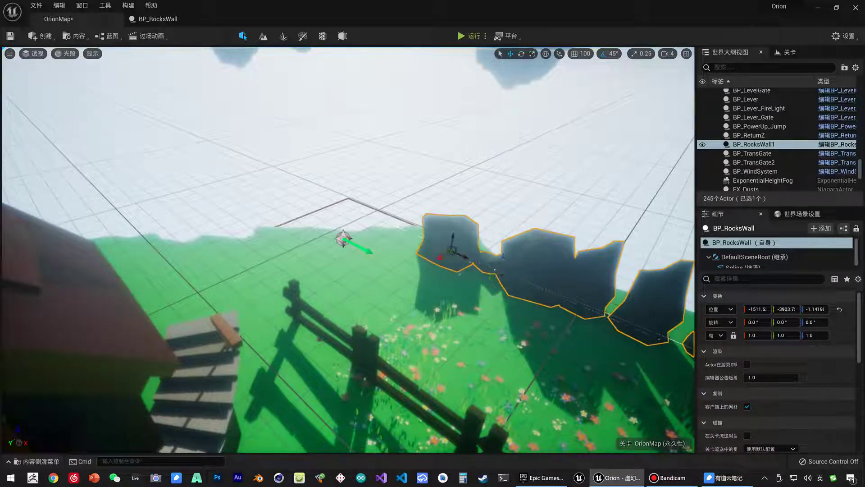
left_click_drag(452, 246, 522, 261)
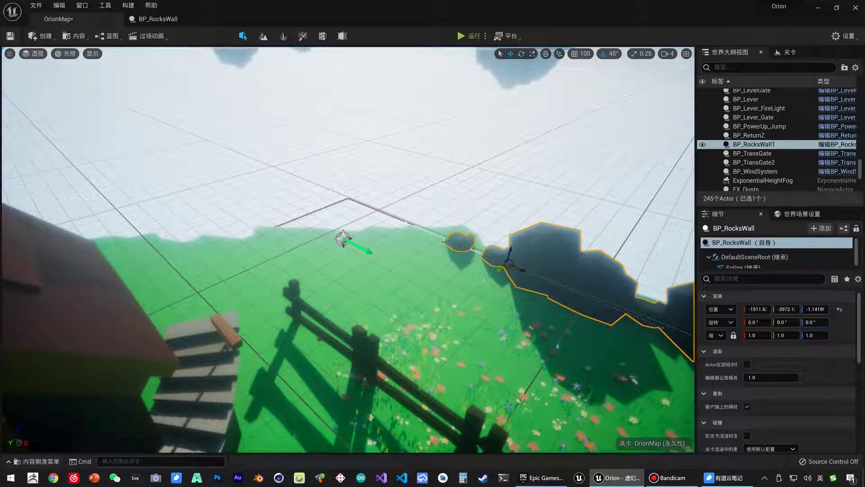
right_click_drag(445, 241, 464, 316)
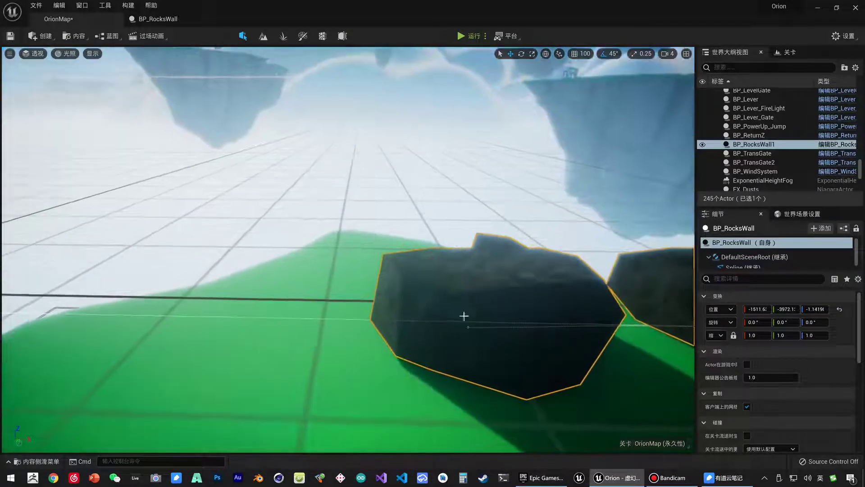
scroll(392, 257, "down", 10)
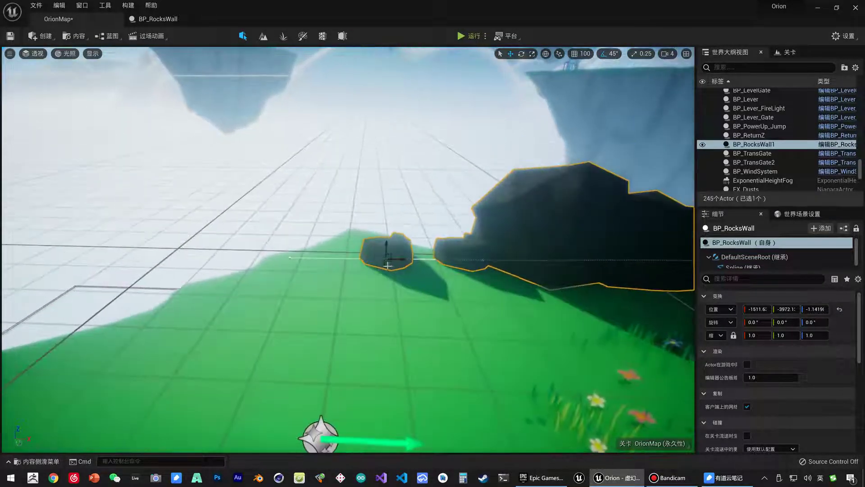
right_click_drag(405, 290, 405, 290)
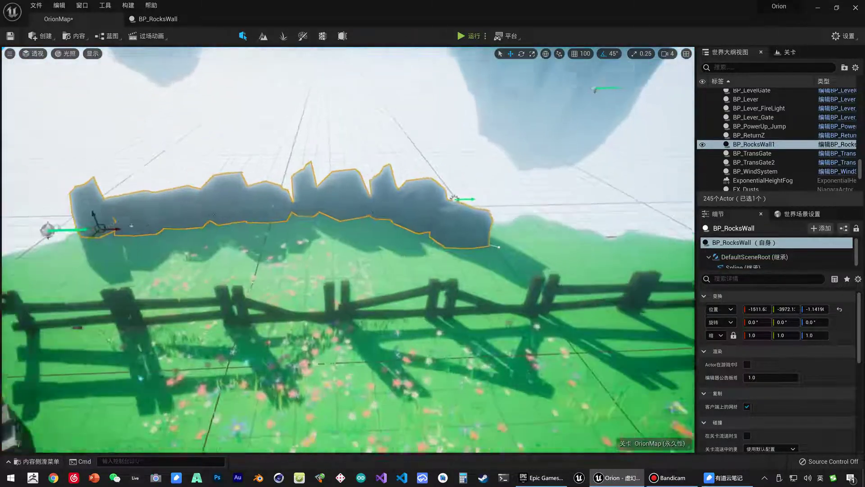
right_click_drag(417, 327, 507, 313)
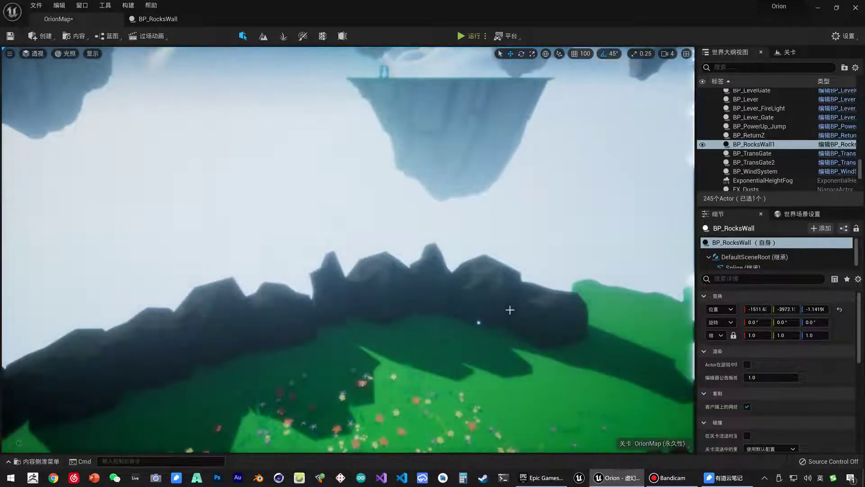
right_click_drag(142, 339, 259, 299)
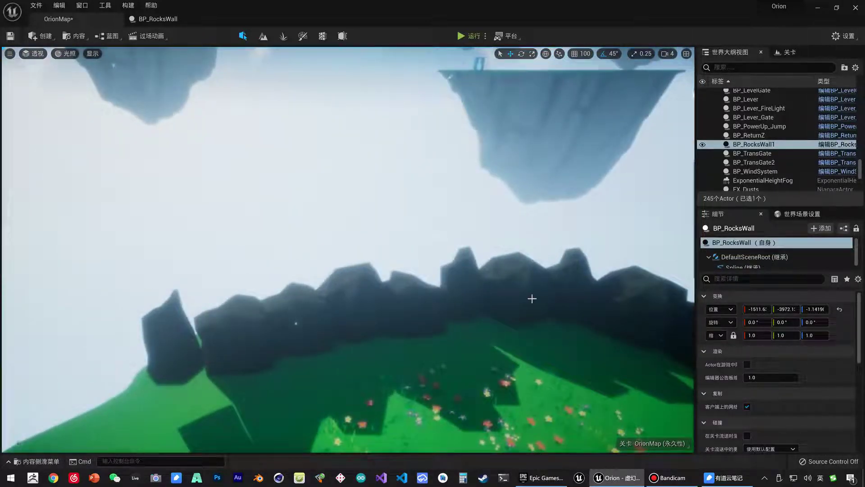
right_click_drag(531, 298, 390, 288)
left_click(157, 19)
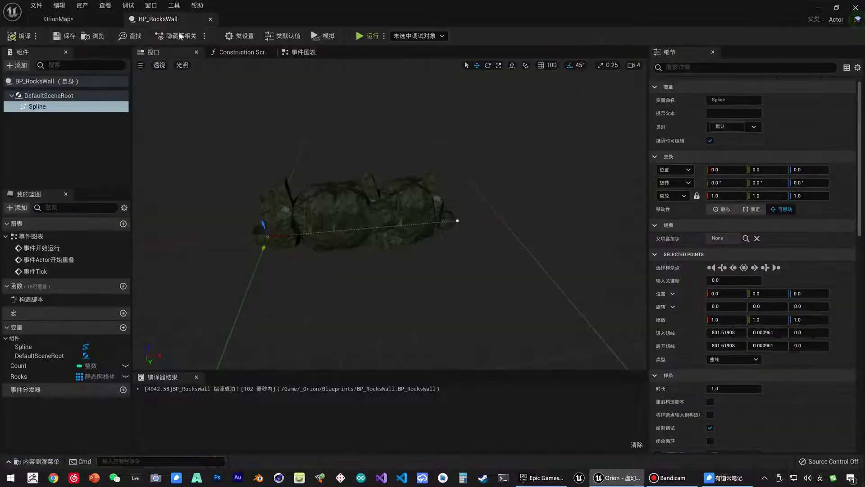
- Split the add-mesh node's Relative Transform Rotation into separate Roll, Pitch and Yaw inputs
left_click(244, 53)
scroll(499, 215, "up", 2)
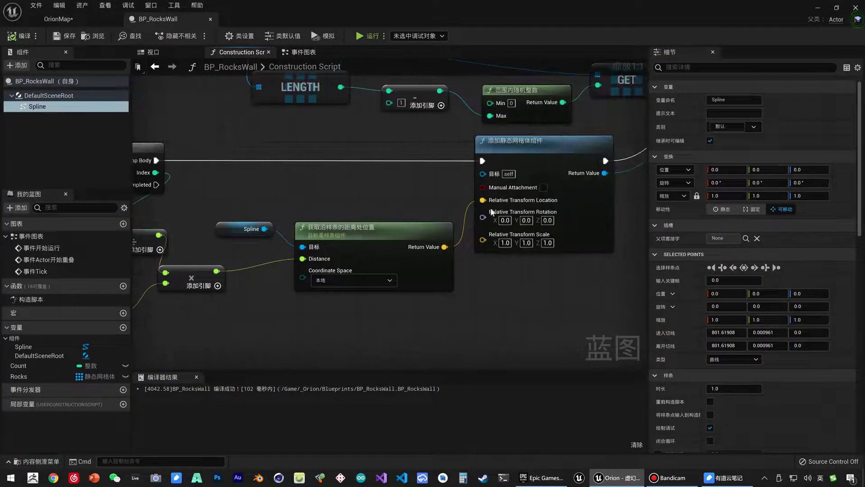
left_click_drag(342, 226, 341, 190)
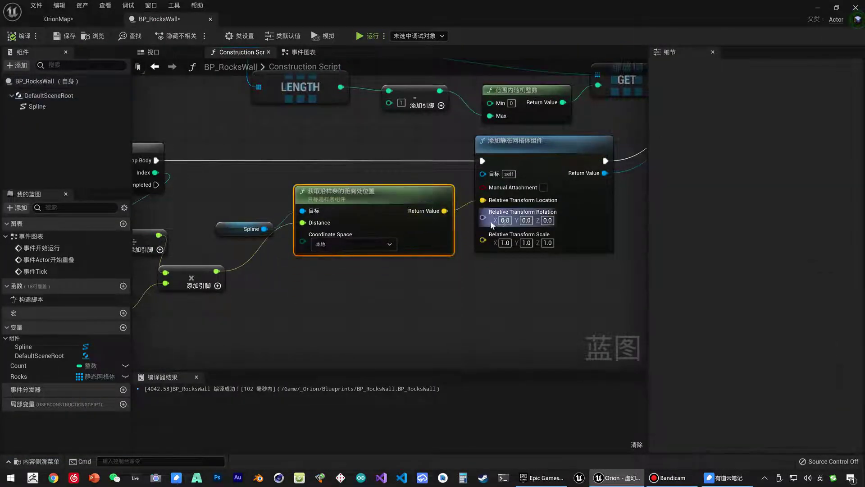
right_click_drag(501, 282, 396, 272)
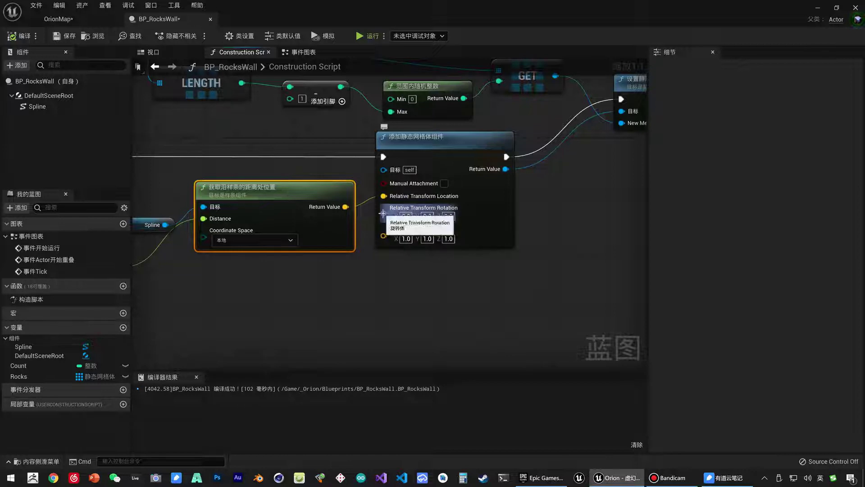
right_click(384, 215)
left_click(402, 252)
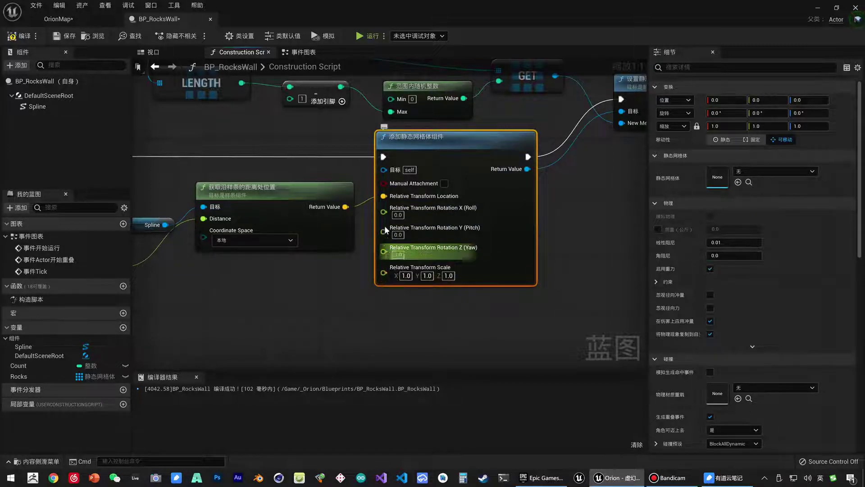
- Search the graph's action menu for 'random float'
right_click_drag(387, 227, 461, 222)
right_click(326, 281)
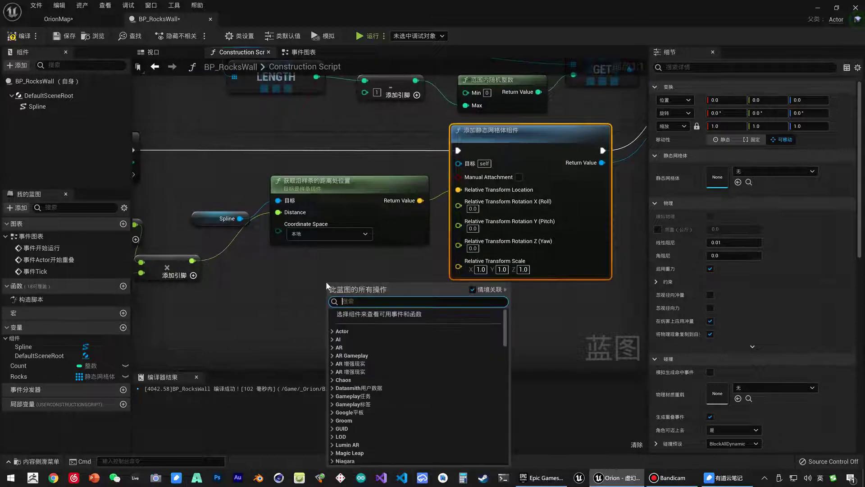
type("random ")
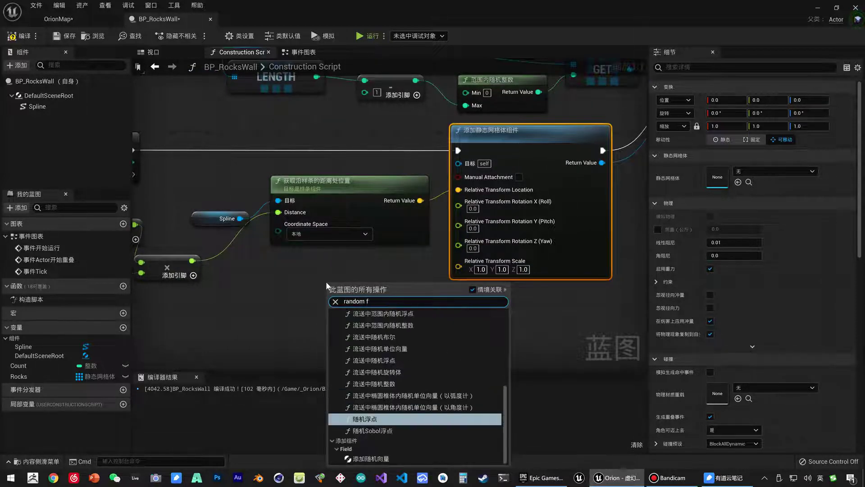
type("float")
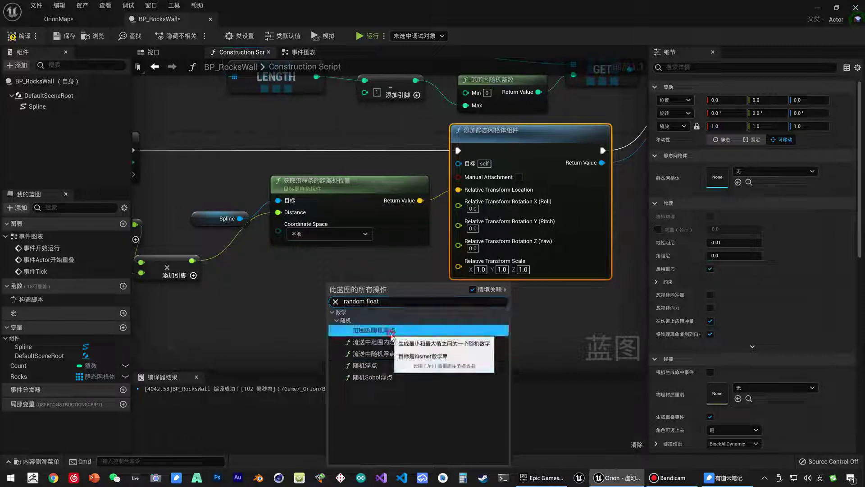
- Add two Random Float in Range nodes: 0–360 into Yaw and 0.6–1.2 into the rocks' scale
left_click(392, 331)
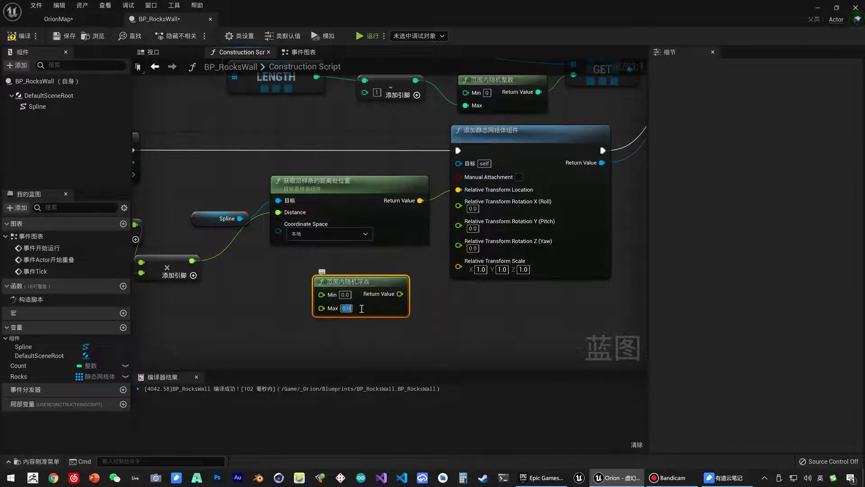
mouse_move(362, 293)
left_mouse_down()
mouse_move(354, 271)
mouse_move(458, 245)
left_mouse_up()
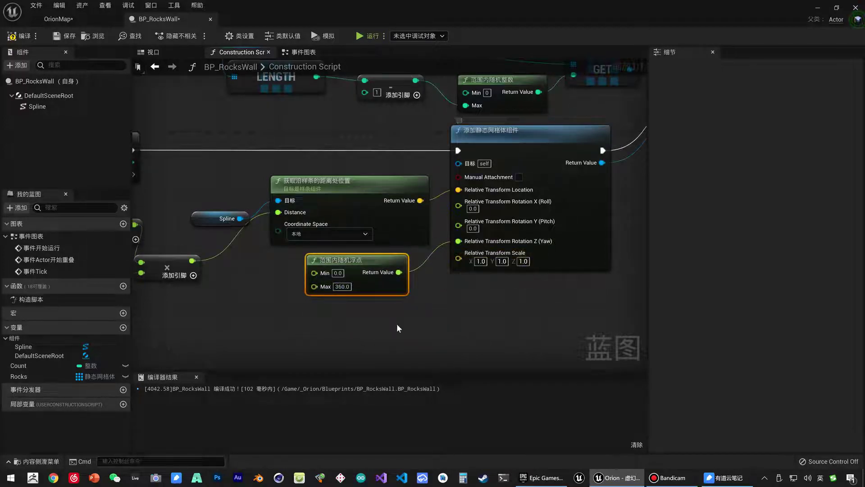
right_click(340, 347)
type("fl")
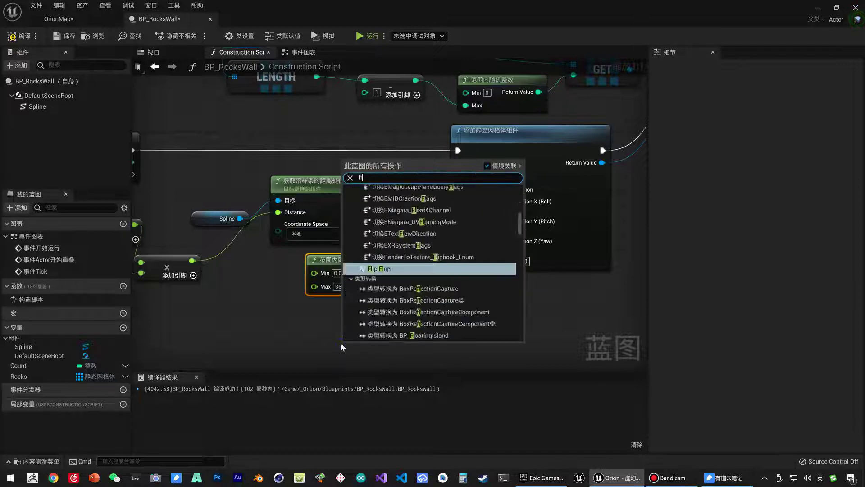
type("oatrandom")
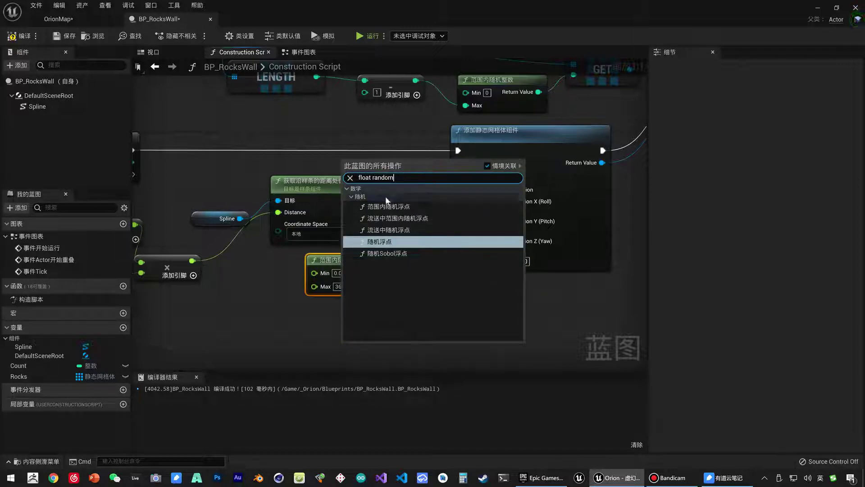
left_click(386, 202)
left_click_drag(383, 346, 376, 325)
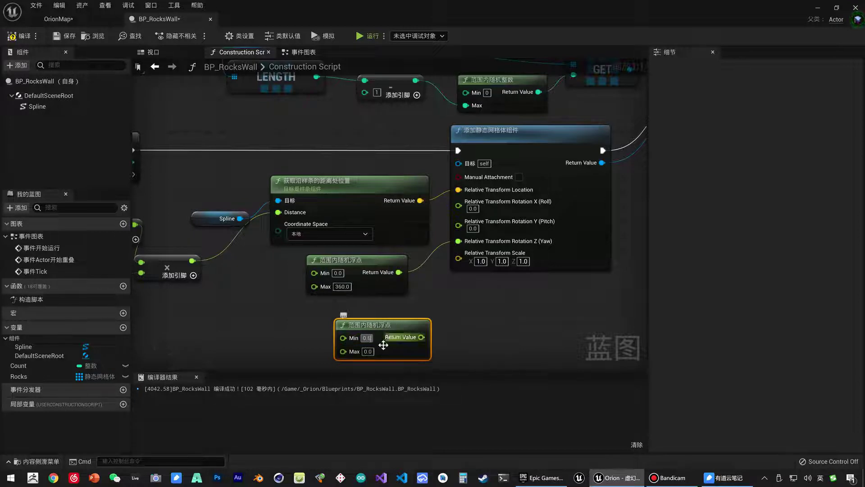
type("43")
key("Return")
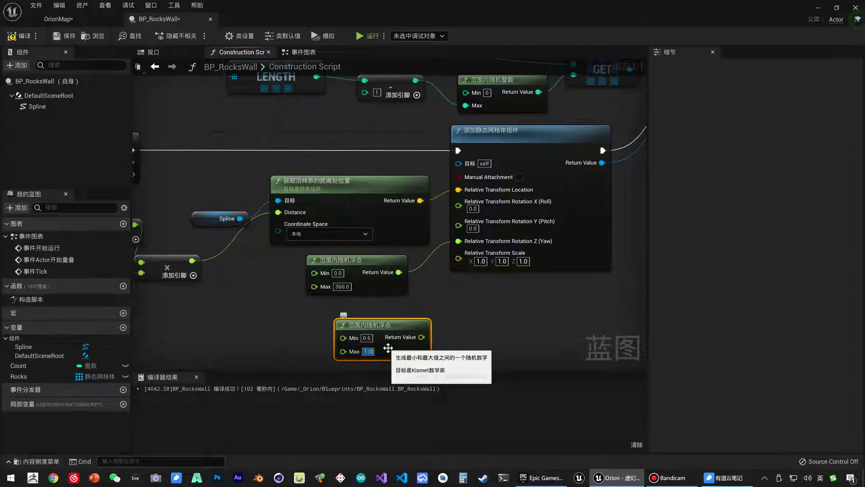
type("2")
left_click_drag(421, 337, 458, 259)
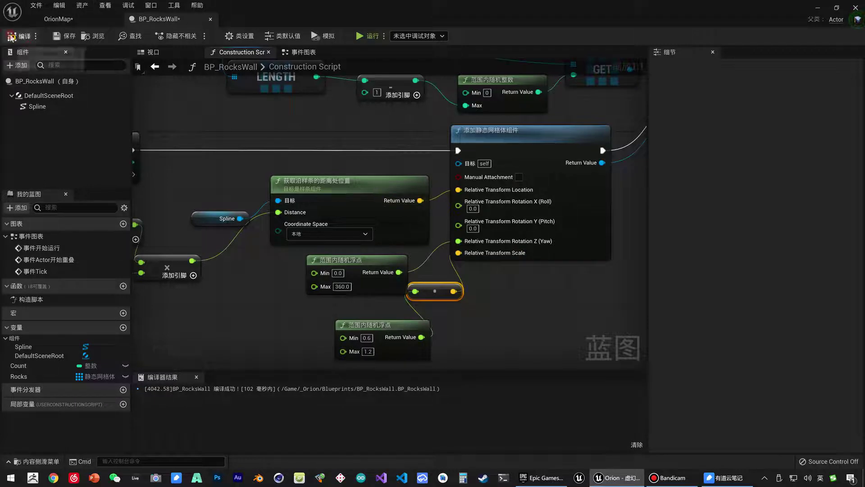
left_click(75, 22)
- Make the Count variable Instance Editable via its eye icon and compile BP_RocksWall
key("f")
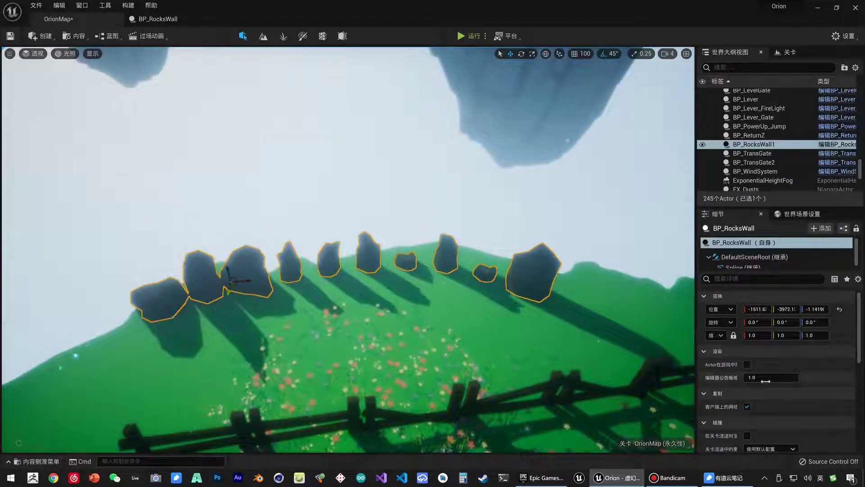
left_click(158, 19)
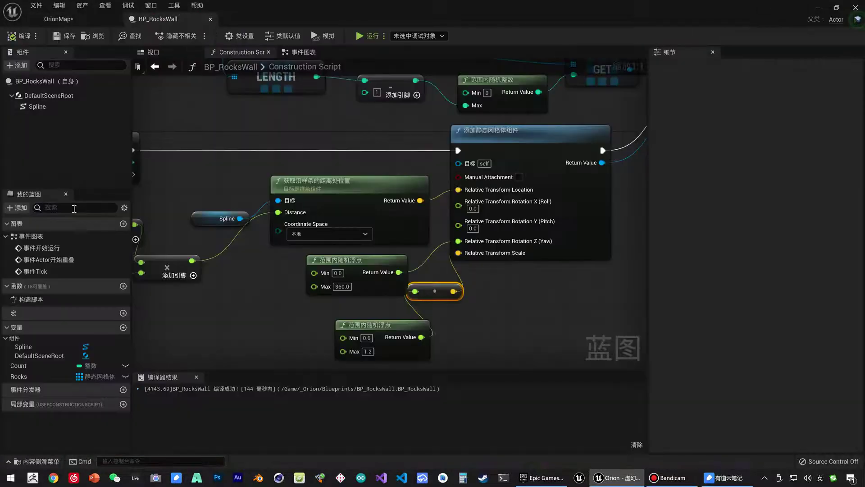
left_click(33, 368)
left_click(125, 366)
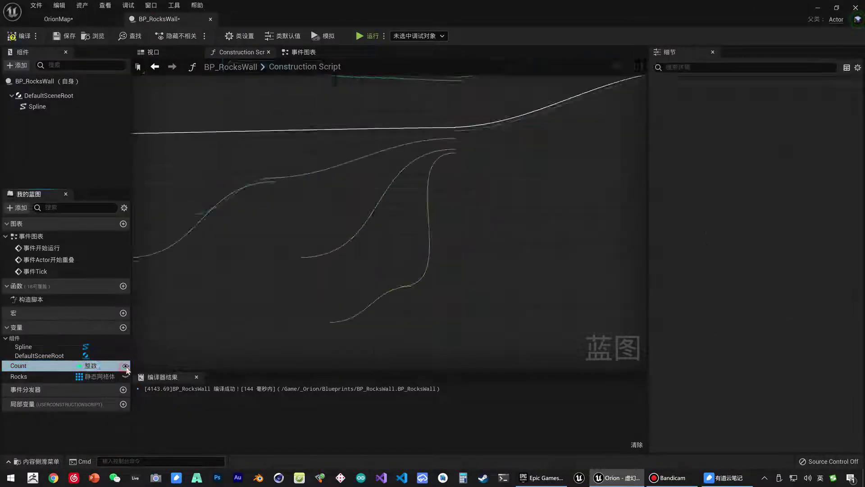
left_click(18, 35)
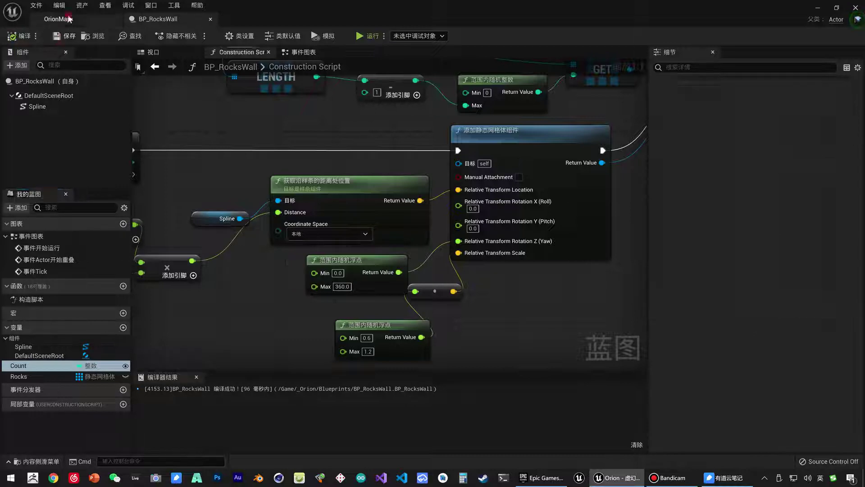
left_click(58, 19)
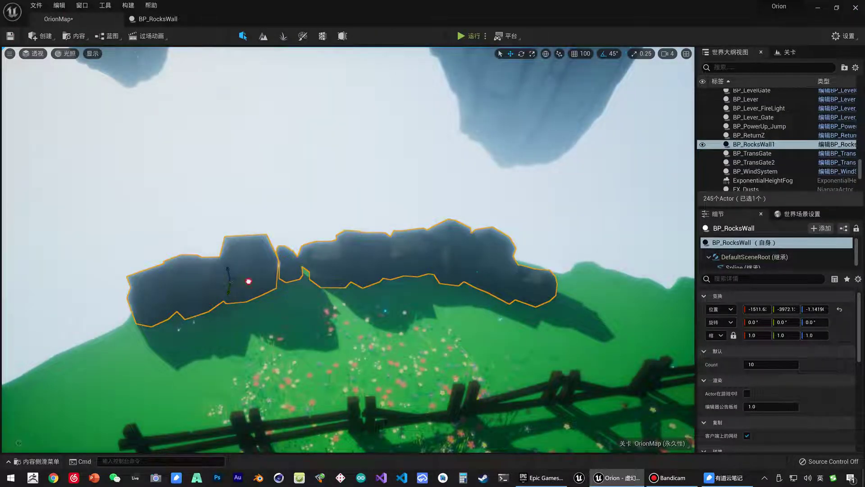
- Set the placed wall's Count to 30 for a denser rock wall
left_click_drag(248, 281, 246, 282)
type("30")
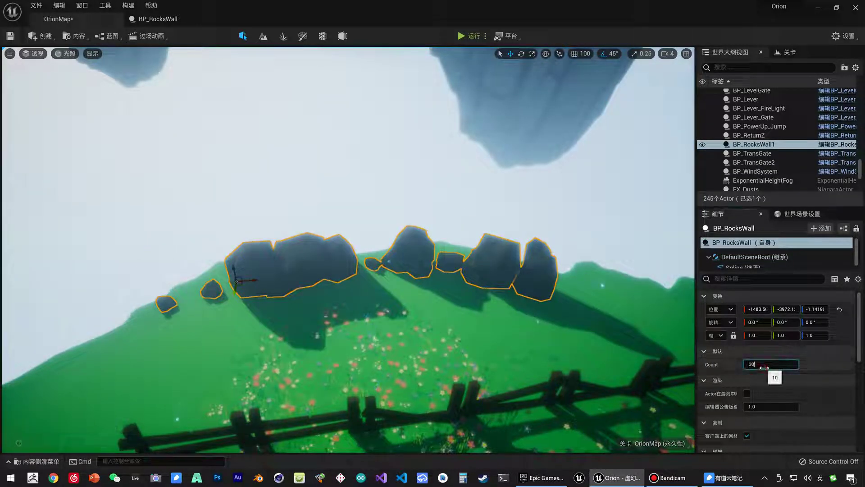
key("Return")
left_click_drag(255, 279, 251, 280)
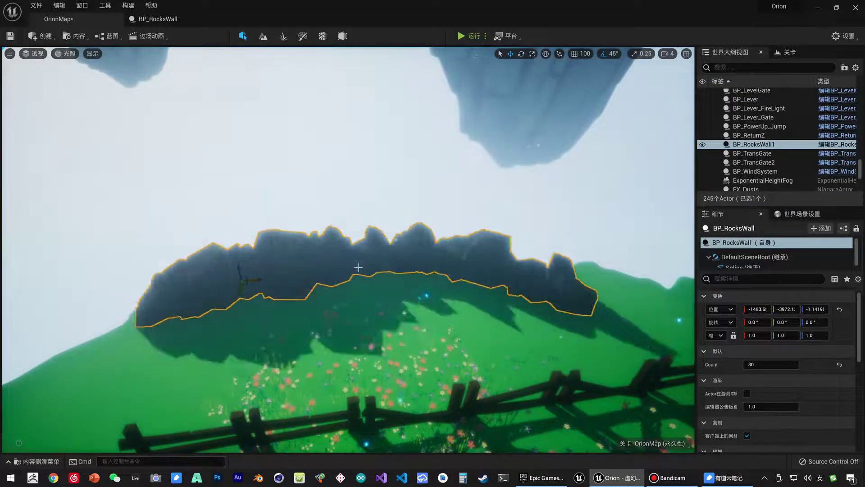
- Select the rock wall and drag its spline end to curve it behind the fence
left_click(380, 292)
scroll(380, 292, "up", 5)
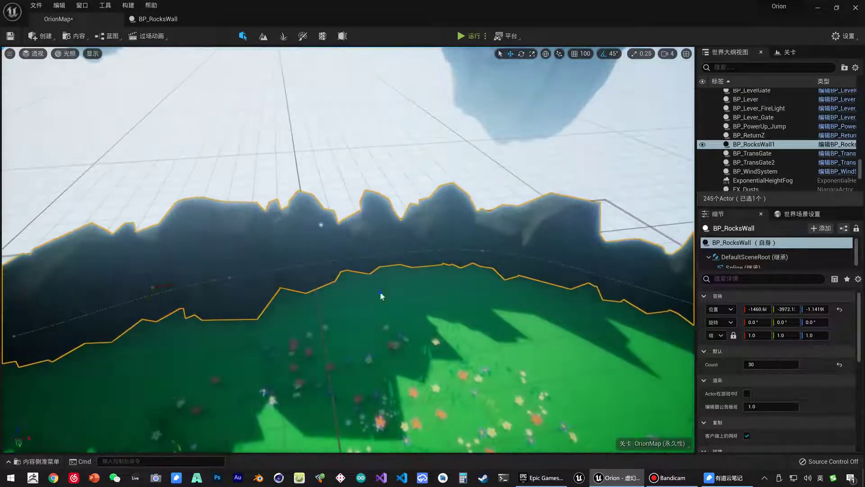
right_click_drag(380, 293, 380, 292)
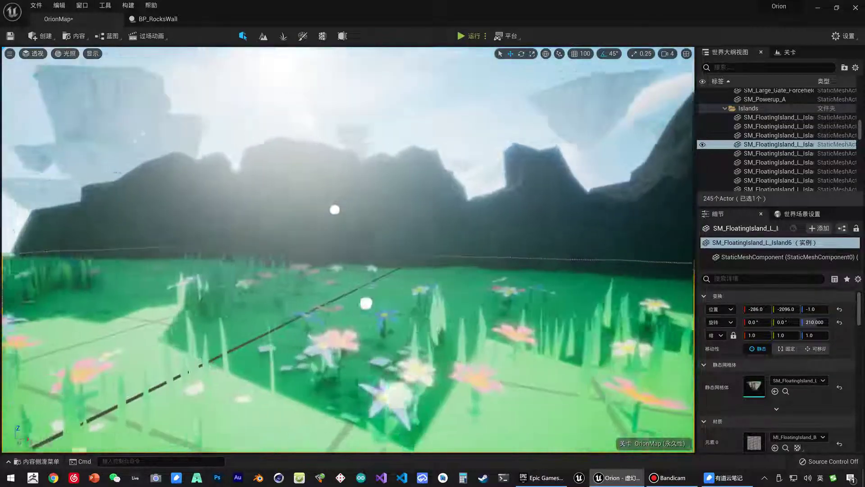
right_click_drag(298, 294, 298, 294)
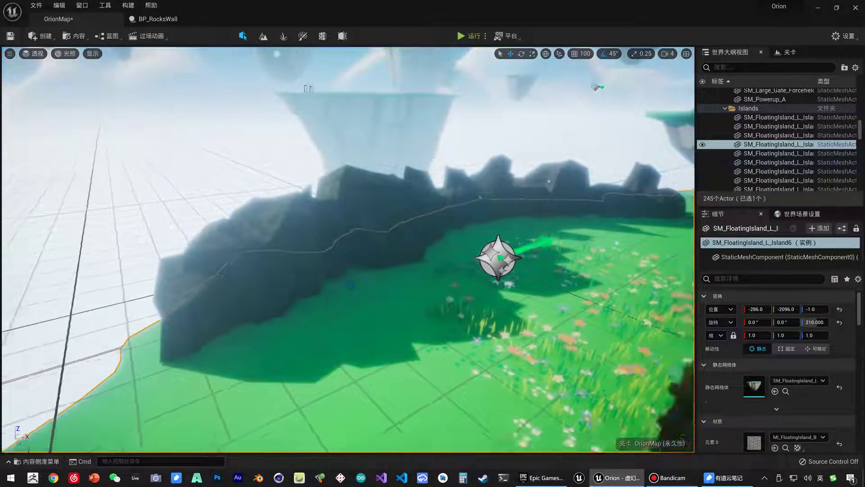
right_click_drag(350, 285, 351, 285)
left_click(292, 274)
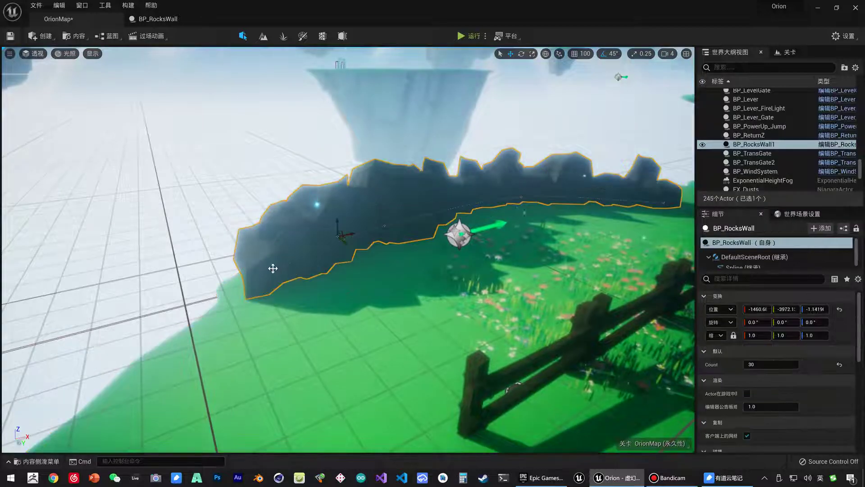
right_click_drag(287, 267, 214, 296)
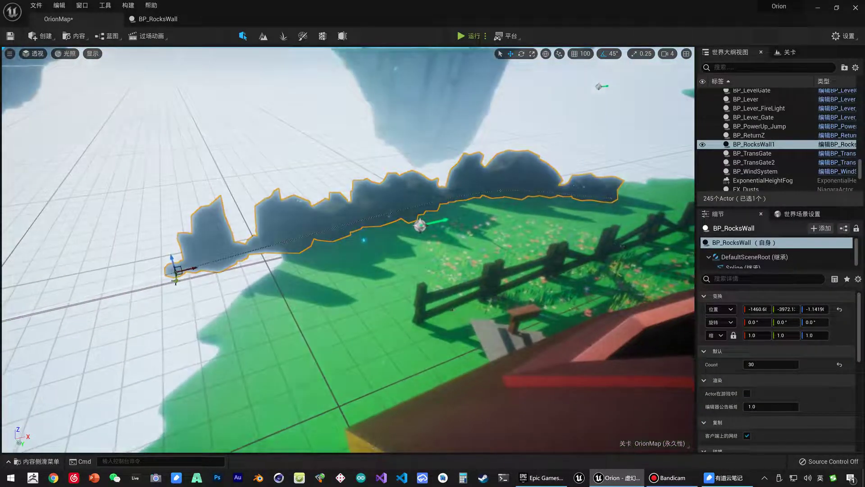
left_click_drag(175, 271, 215, 379)
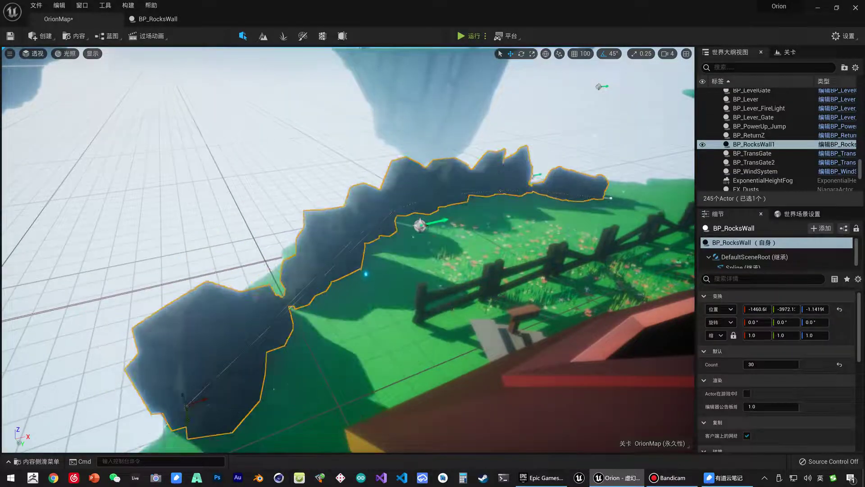
mouse_move(234, 411)
right_mouse_down()
mouse_move(212, 392)
mouse_move(234, 378)
mouse_move(243, 19)
right_mouse_up()
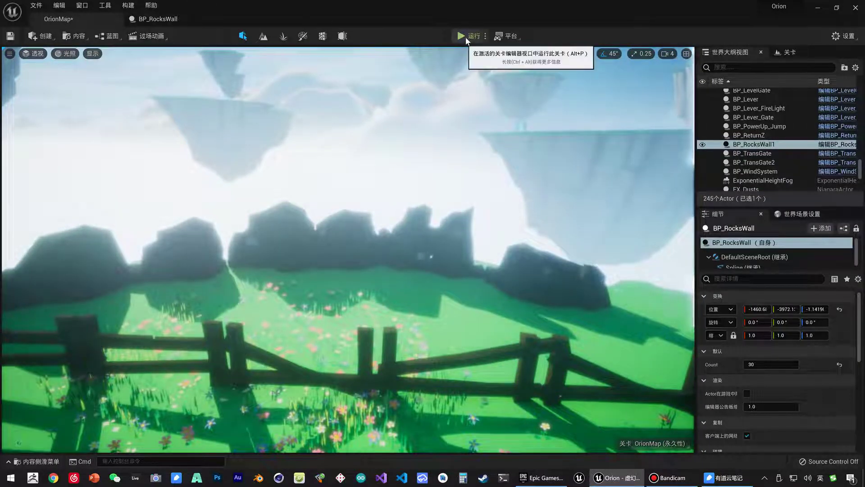
- Open BP_RocksWall's Construction Script and zoom out to show the graph from the For Loop onward
left_click(184, 21)
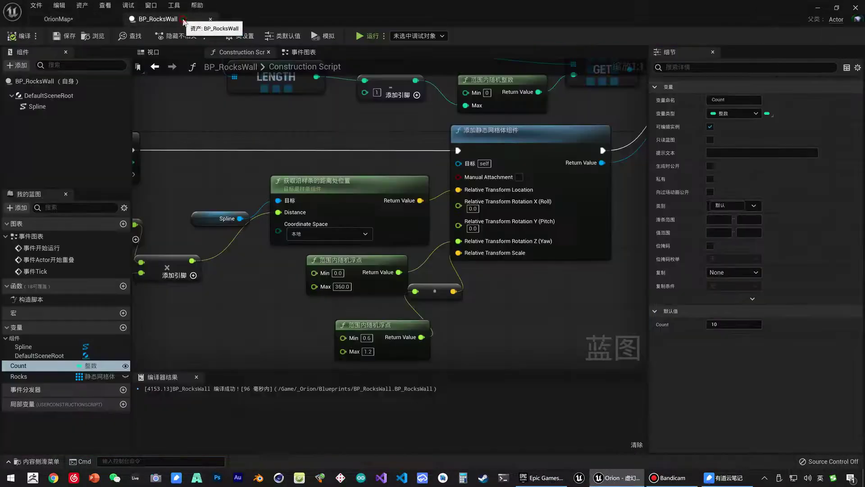
scroll(365, 145, "down", 2)
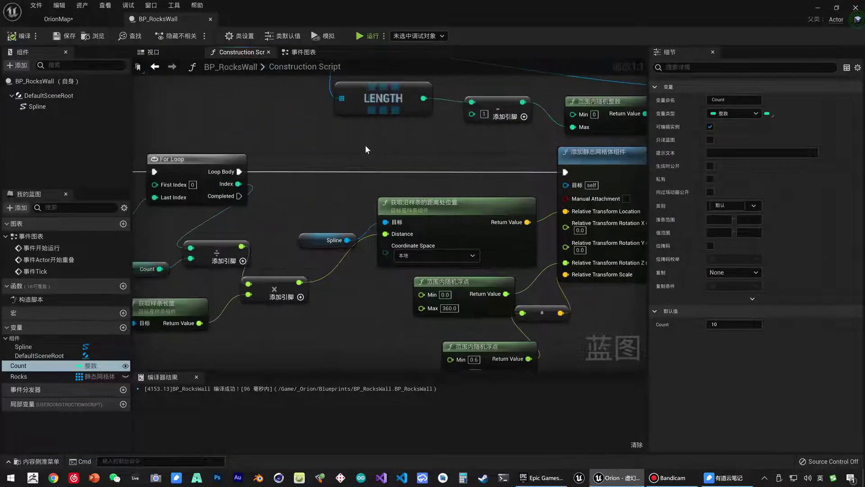
scroll(365, 145, "down", 1)
right_click_drag(365, 144, 439, 150)
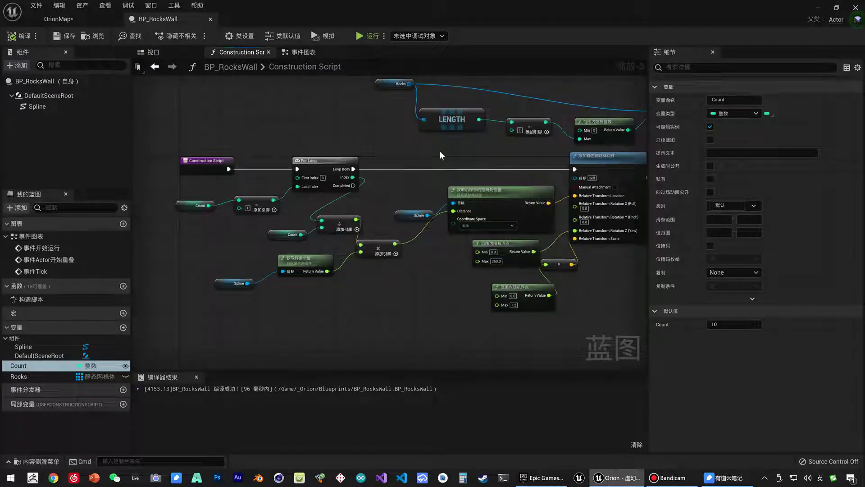